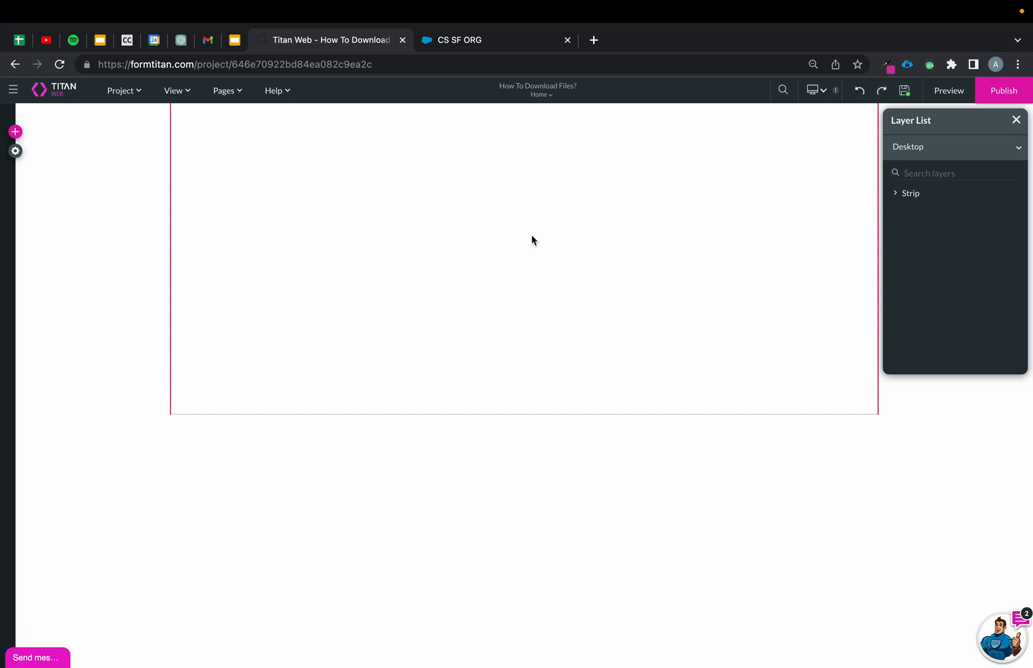
Switch to the Salesforce contact record and examine its name, email and attached files
{"action": "left_click", "coordinate": [501, 41]}
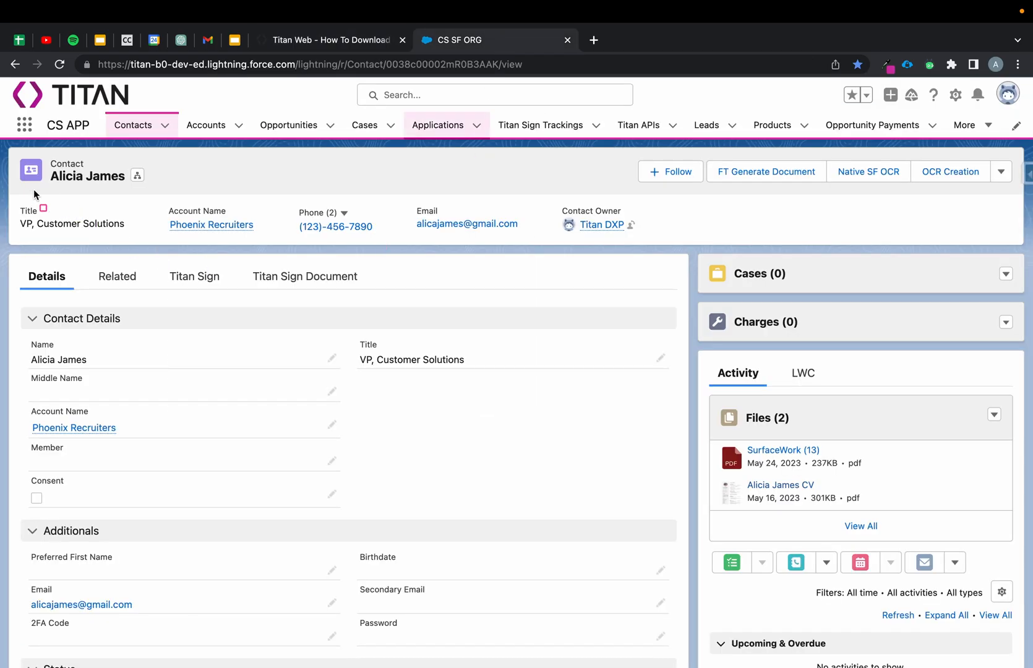
{"action": "mouse_move", "coordinate": [19, 328]}
{"action": "left_mouse_down"}
{"action": "mouse_move", "coordinate": [351, 383]}
{"action": "mouse_move", "coordinate": [351, 366]}
{"action": "left_mouse_up"}
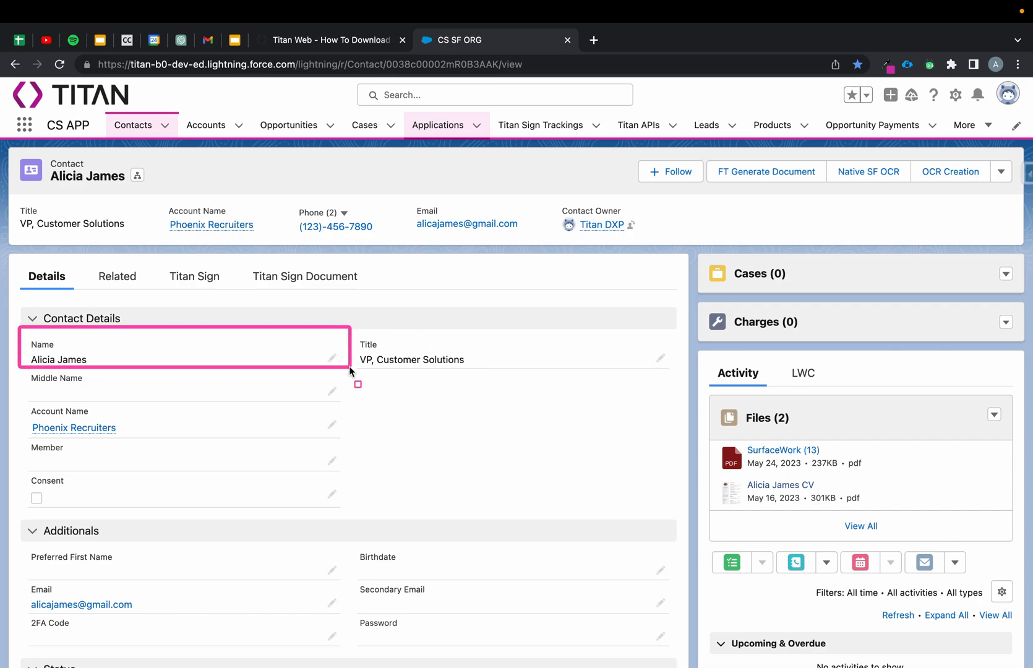
{"action": "mouse_move", "coordinate": [8, 577]}
{"action": "left_mouse_down"}
{"action": "mouse_move", "coordinate": [378, 596]}
{"action": "mouse_move", "coordinate": [362, 620]}
{"action": "left_mouse_up"}
{"action": "mouse_move", "coordinate": [708, 396]}
{"action": "left_mouse_down"}
{"action": "mouse_move", "coordinate": [947, 548]}
{"action": "mouse_move", "coordinate": [1011, 541]}
{"action": "left_mouse_up"}
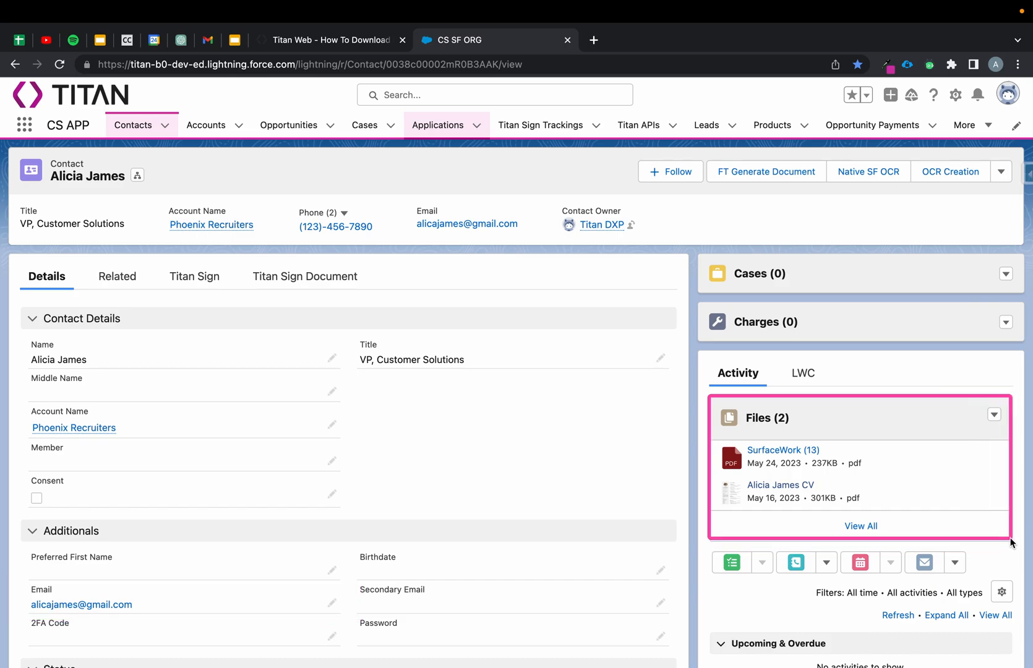
Return to the Titan Web project and add a text field near the page's upper centre with an email field directly below it
{"action": "left_click", "coordinate": [354, 47]}
{"action": "left_click", "coordinate": [12, 131]}
{"action": "left_click", "coordinate": [20, 227]}
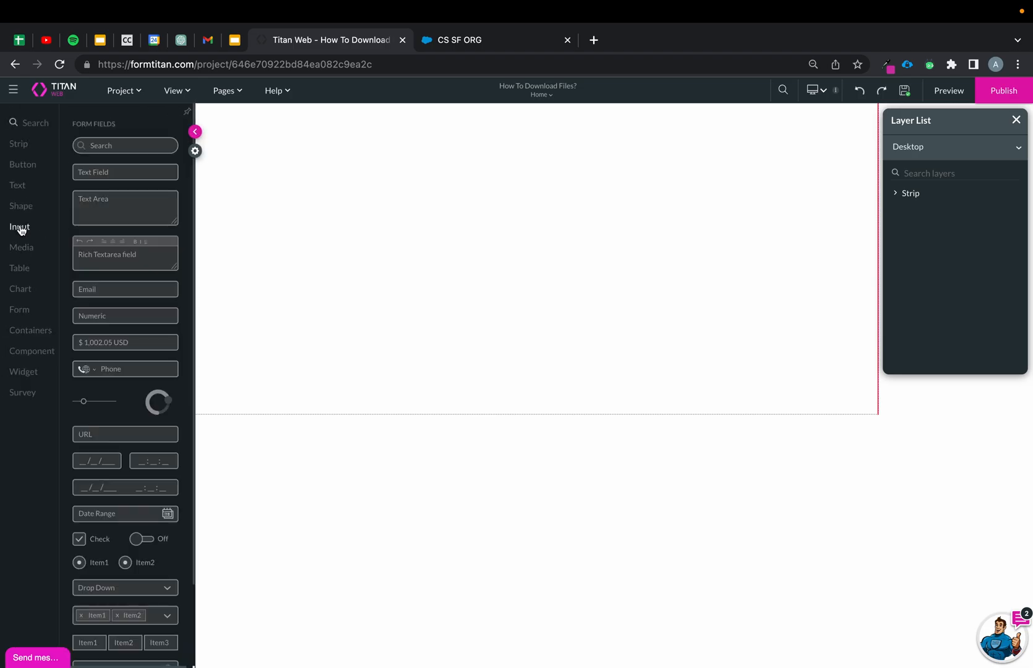
{"action": "left_click_drag", "start_coordinate": [140, 170], "coordinate": [567, 152]}
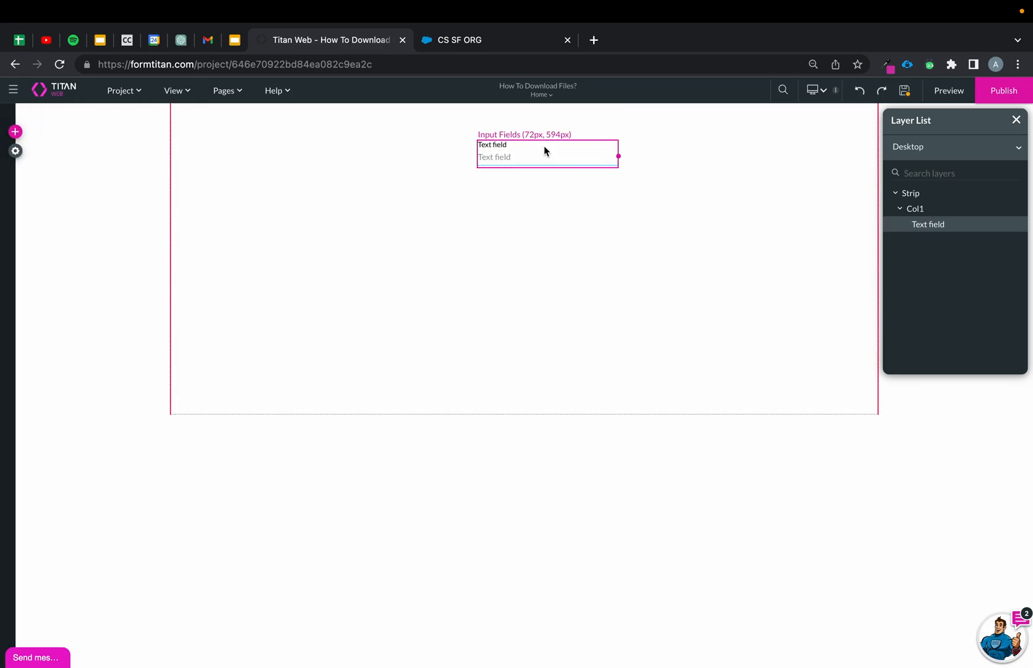
{"action": "left_click", "coordinate": [15, 131]}
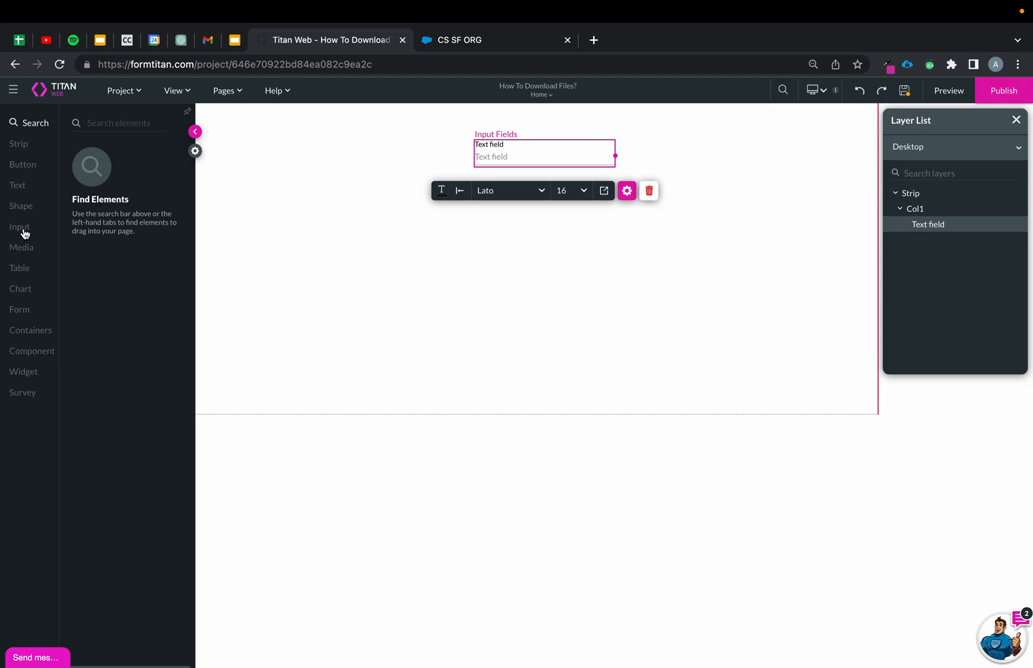
{"action": "left_click", "coordinate": [24, 232]}
{"action": "left_click_drag", "start_coordinate": [148, 289], "coordinate": [567, 202]}
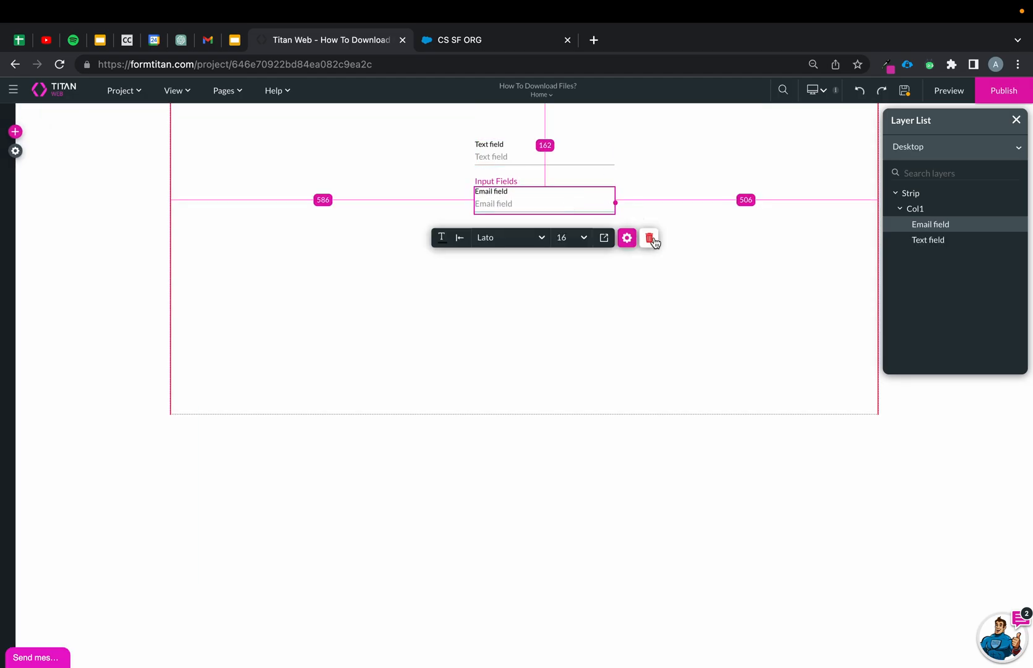
Set the text field's label to "Full name", leaving the email field's label as it is
{"action": "left_click", "coordinate": [581, 157]}
{"action": "left_click", "coordinate": [626, 190]}
{"action": "left_click_drag", "start_coordinate": [847, 221], "coordinate": [730, 224]}
{"action": "type", "text": "Full name"}
{"action": "left_click", "coordinate": [565, 323]}
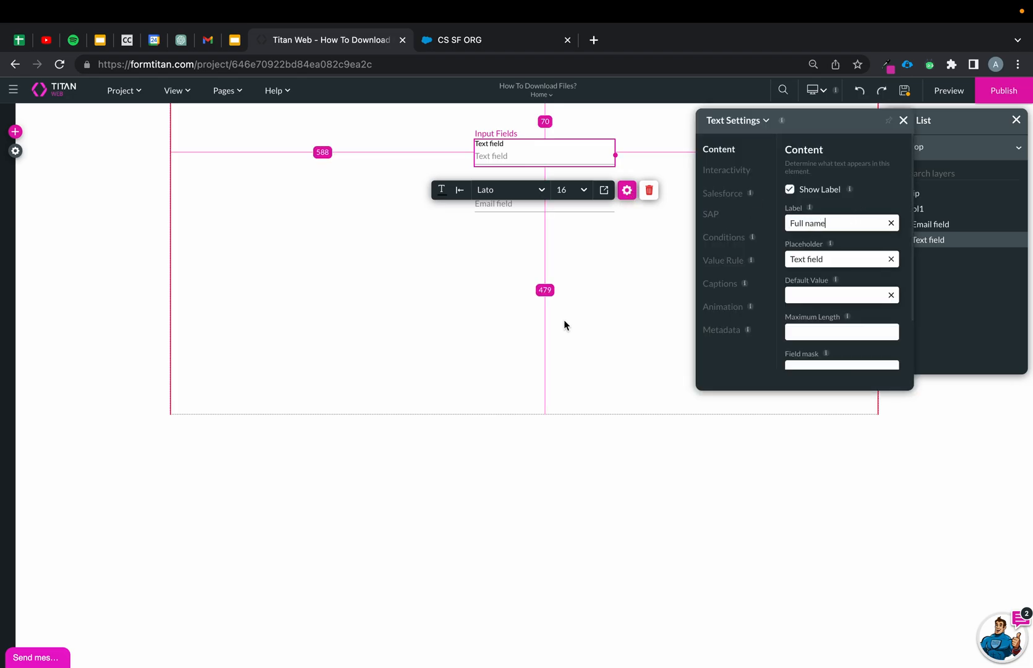
{"action": "left_click", "coordinate": [544, 208]}
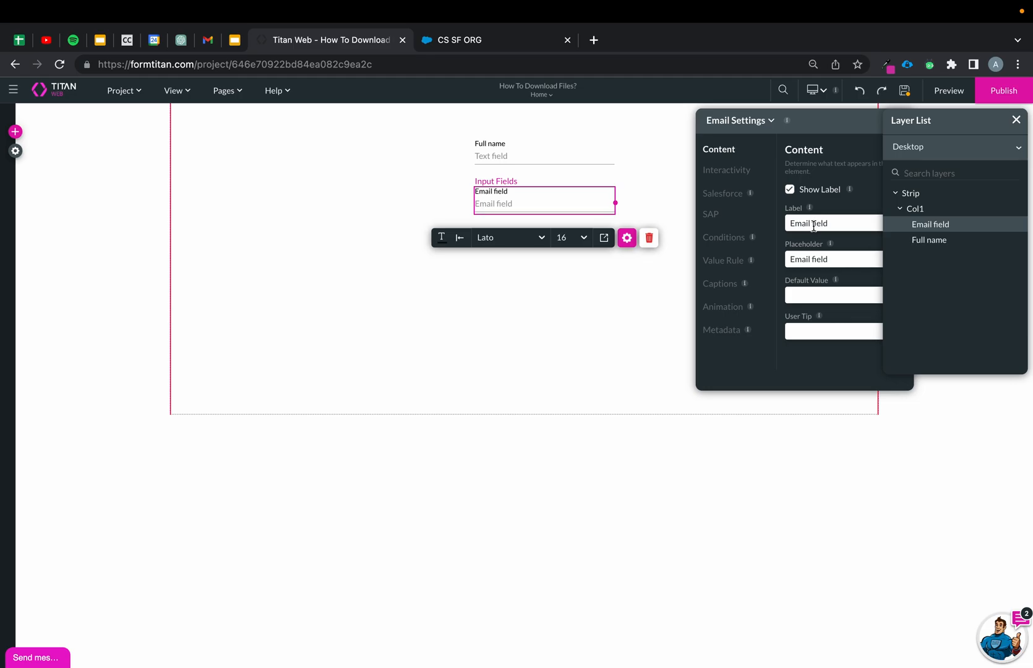
{"action": "left_click", "coordinate": [592, 301]}
Add a button below the email field and set its text to "Download Files"
{"action": "left_click", "coordinate": [15, 131]}
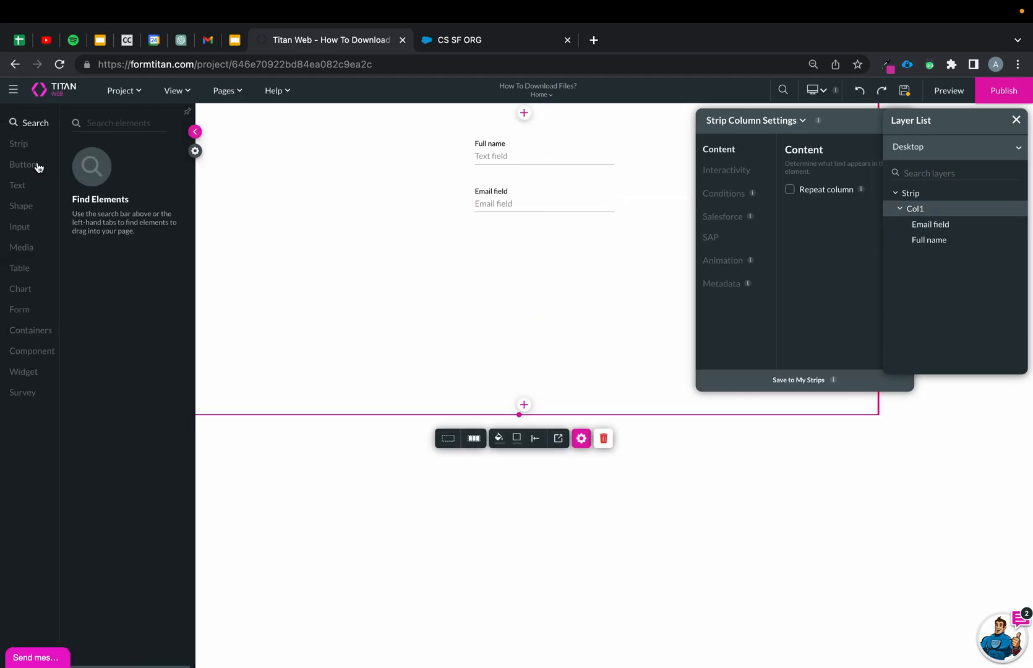
{"action": "left_click", "coordinate": [38, 165]}
{"action": "left_click_drag", "start_coordinate": [149, 152], "coordinate": [531, 240]}
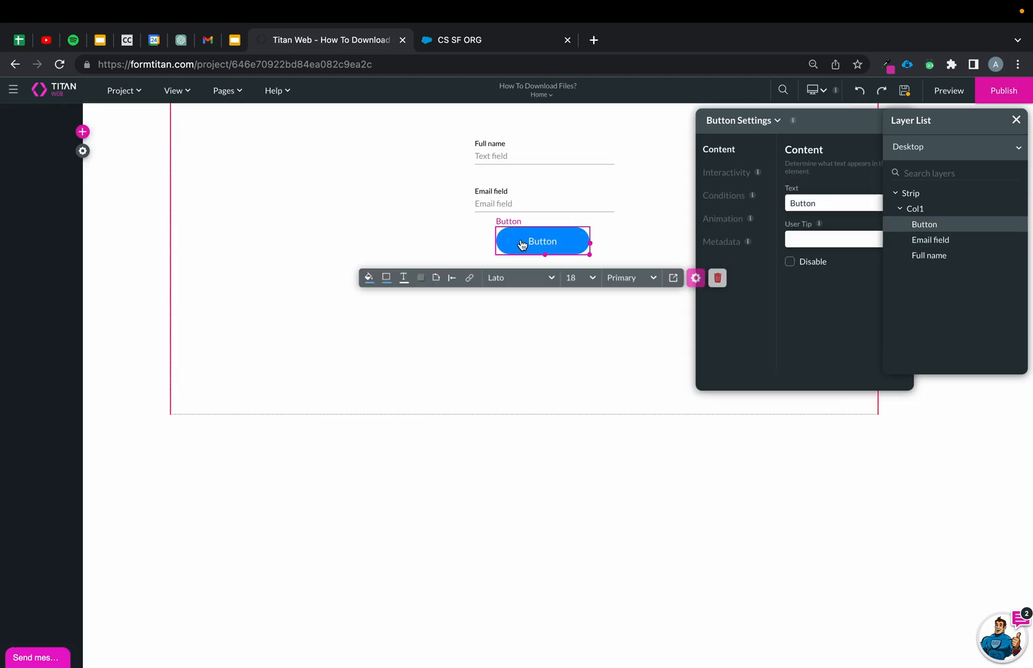
{"action": "double_click", "coordinate": [841, 198]}
{"action": "type", "text": "Downl"}
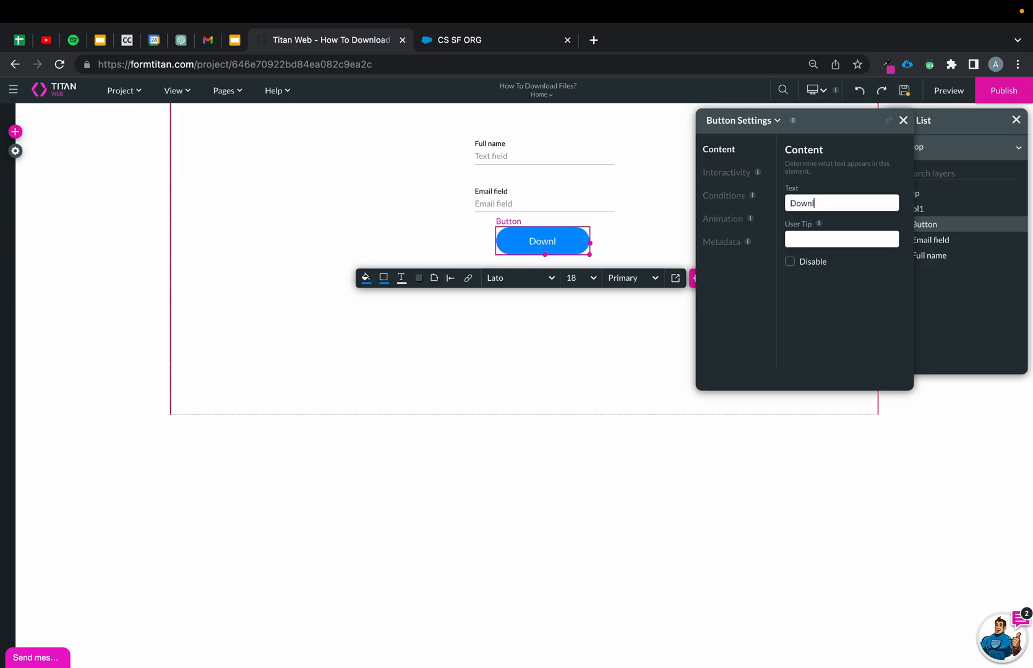
{"action": "type", "text": "oad Files"}
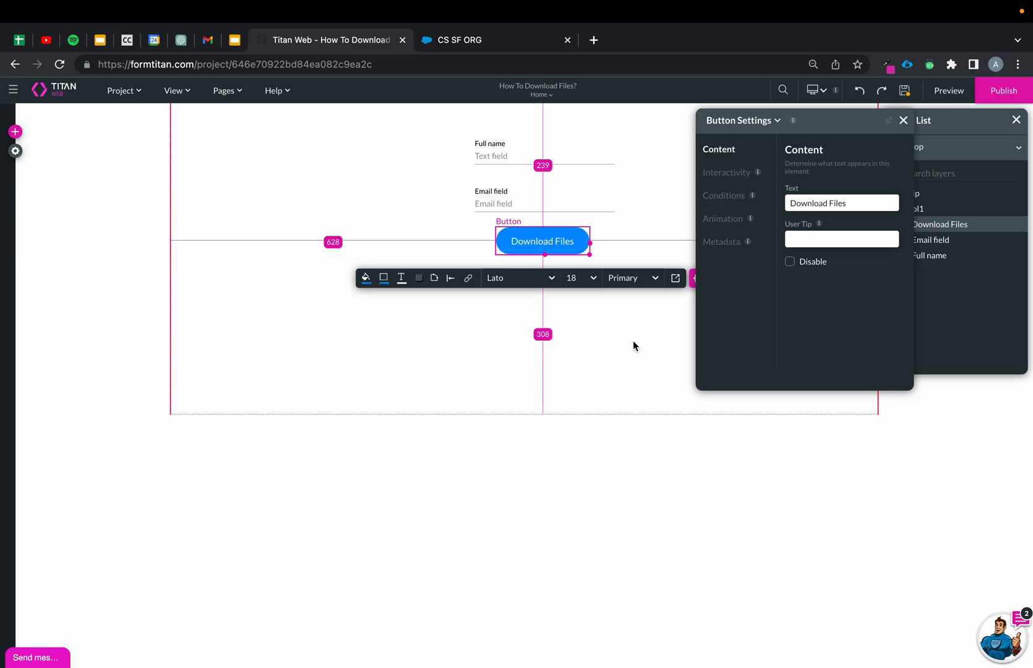
{"action": "left_click", "coordinate": [633, 342]}
Create a static custom variable named contactid in the project's tools, map it to the URL, and apply it
{"action": "left_click", "coordinate": [15, 151]}
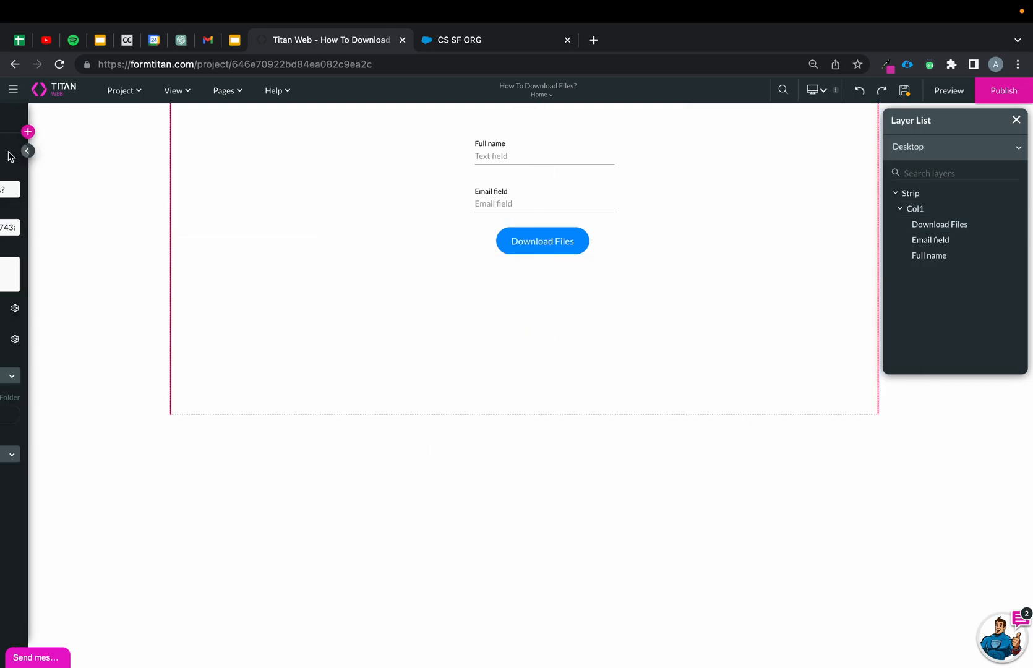
{"action": "left_click", "coordinate": [26, 254]}
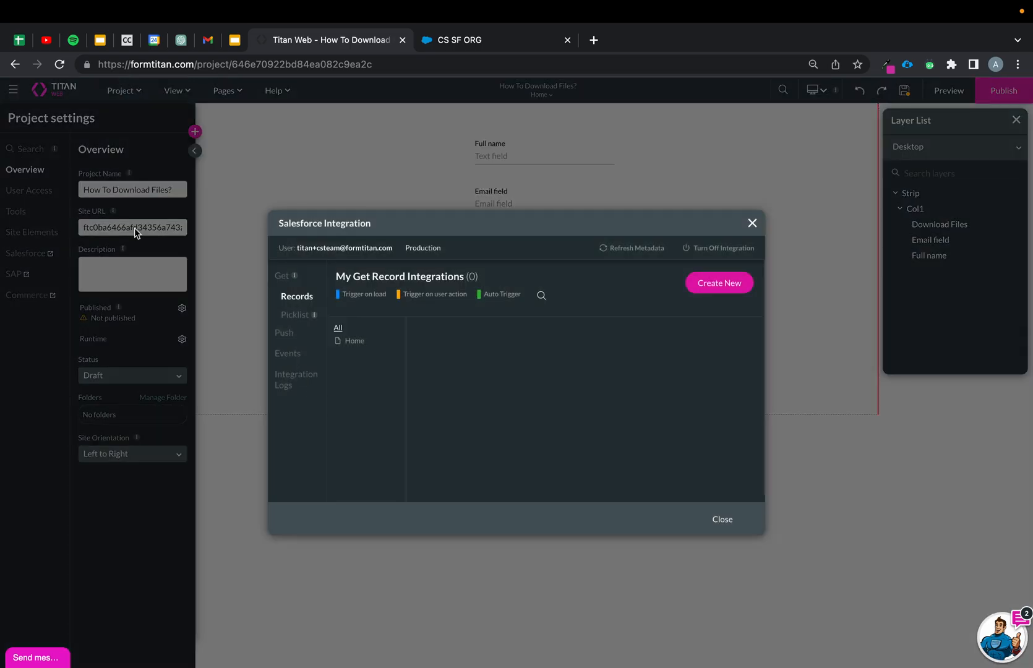
{"action": "left_click", "coordinate": [752, 222]}
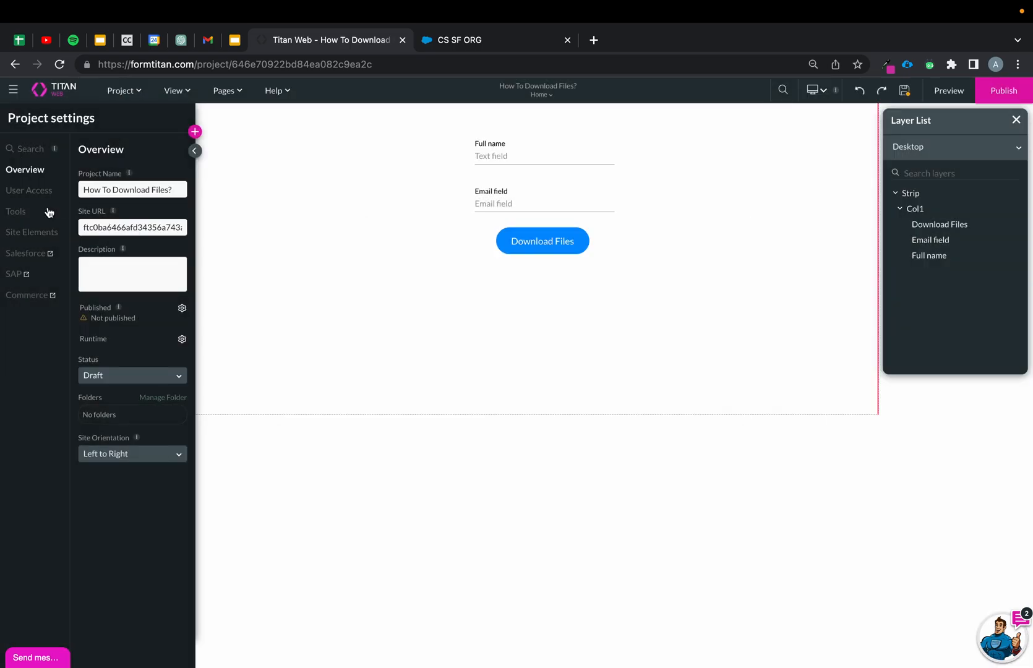
{"action": "left_click", "coordinate": [18, 212]}
{"action": "left_click", "coordinate": [182, 480]}
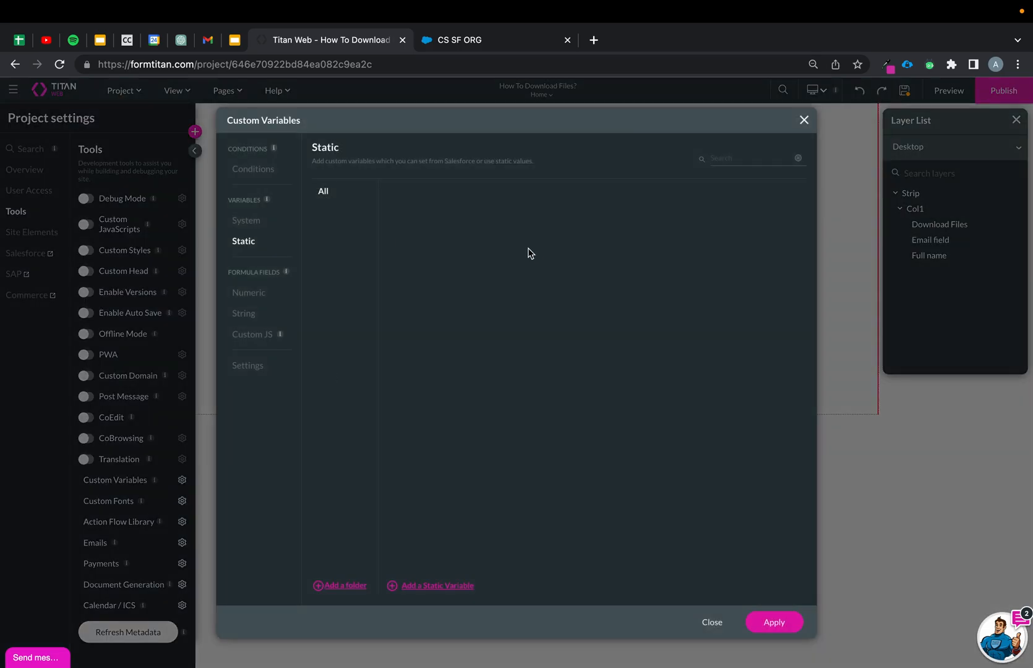
{"action": "left_click", "coordinate": [431, 586]}
{"action": "left_click_drag", "start_coordinate": [447, 207], "coordinate": [403, 204]}
{"action": "type", "text": "contactid"}
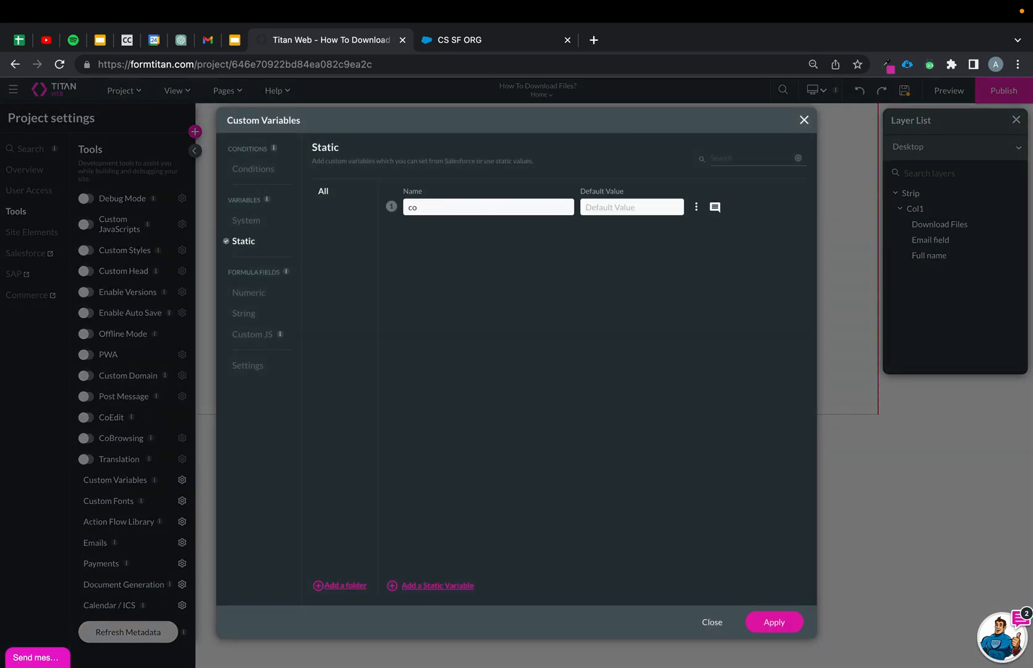
{"action": "left_click", "coordinate": [699, 206]}
{"action": "left_click", "coordinate": [713, 254]}
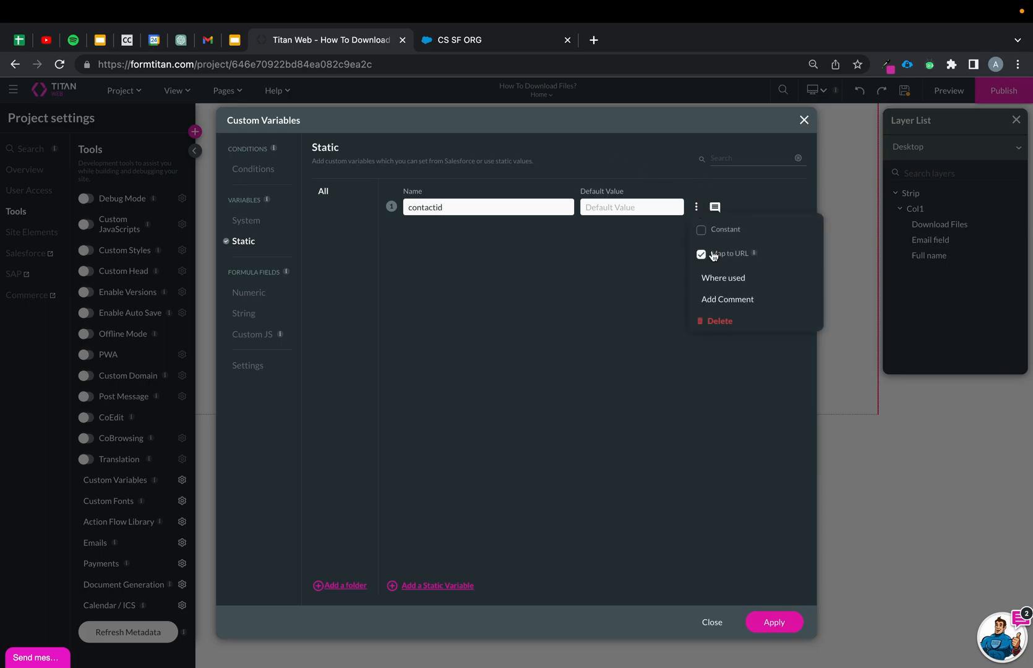
{"action": "left_click", "coordinate": [785, 620]}
Create a Salesforce get record integration for the Contact object, triggered by user action and pulling up to any number of records
{"action": "left_click", "coordinate": [22, 261]}
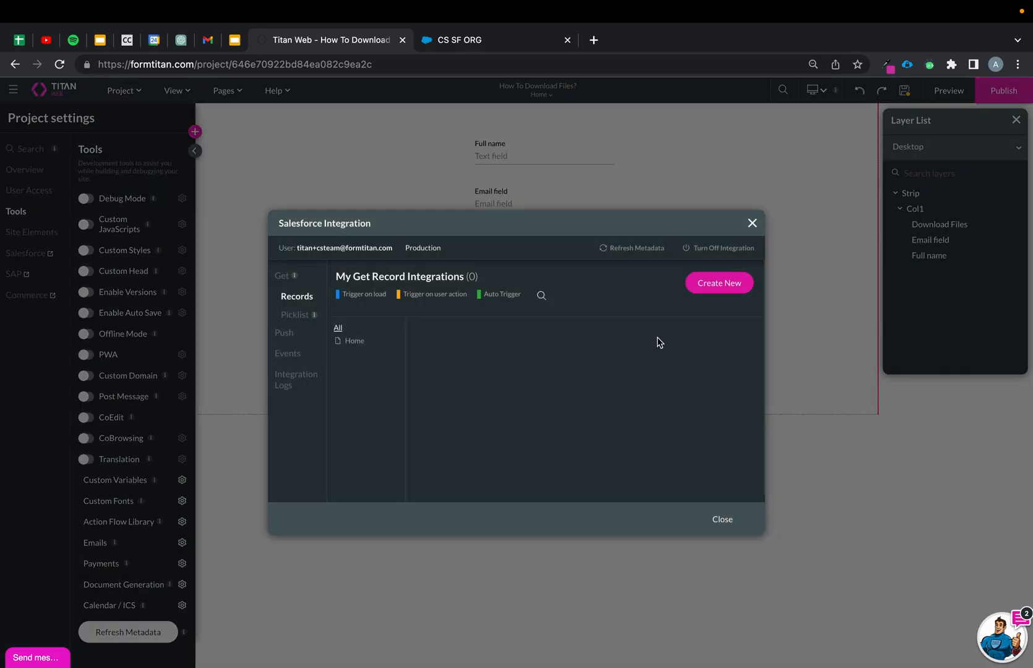
{"action": "left_click", "coordinate": [737, 279]}
{"action": "left_click", "coordinate": [456, 215]}
{"action": "type", "text": "contact"}
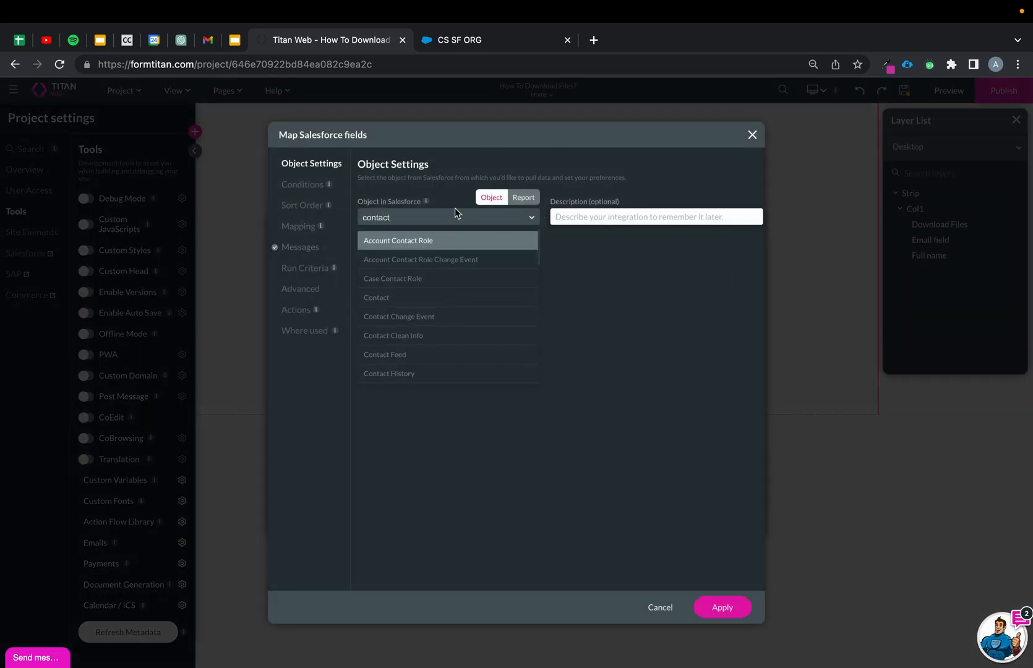
{"action": "left_click", "coordinate": [439, 297]}
{"action": "left_click", "coordinate": [363, 304]}
{"action": "left_click", "coordinate": [448, 257]}
{"action": "left_click", "coordinate": [426, 314]}
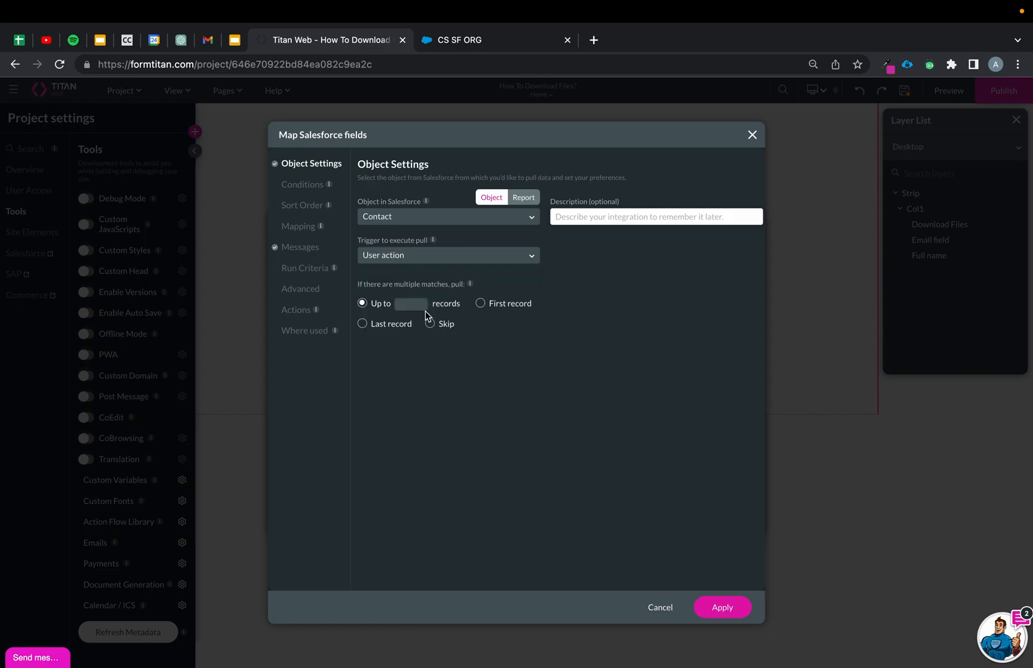
Add a condition to the Contact integration requiring Contact ID to equal the contactid field
{"action": "left_click", "coordinate": [310, 188]}
{"action": "left_click", "coordinate": [461, 228]}
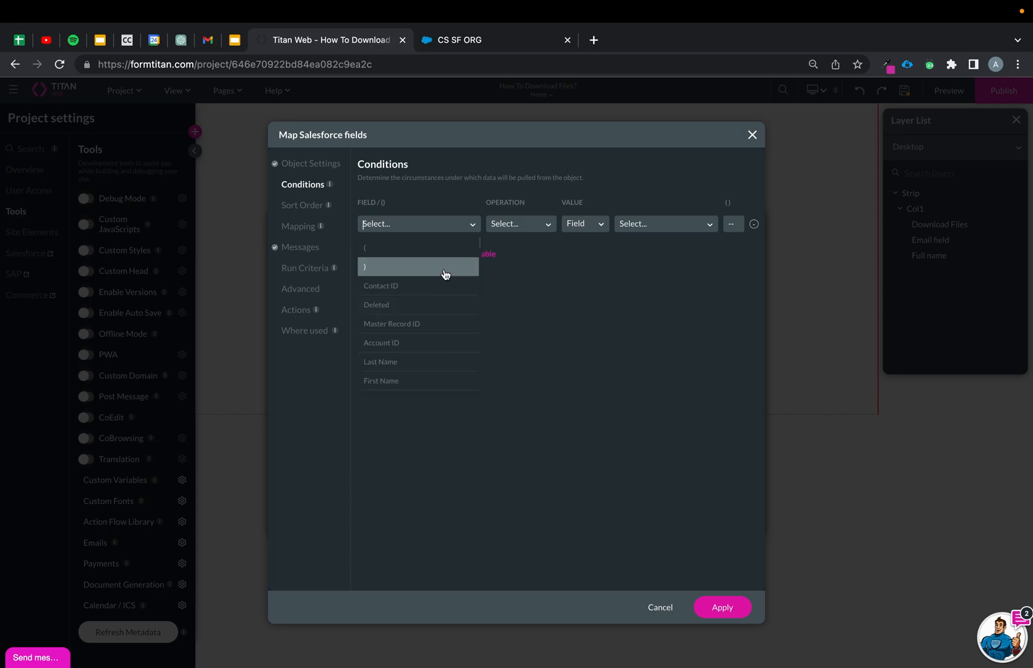
{"action": "left_click", "coordinate": [438, 286]}
{"action": "left_click", "coordinate": [527, 228]}
{"action": "left_click", "coordinate": [523, 268]}
{"action": "left_click", "coordinate": [668, 224]}
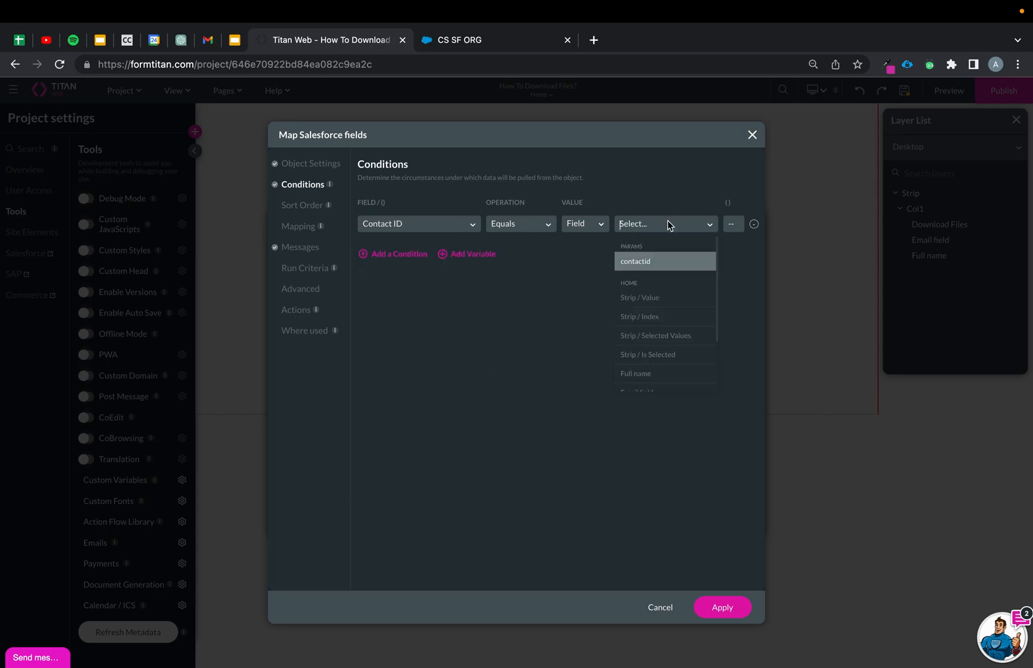
{"action": "left_click", "coordinate": [653, 269]}
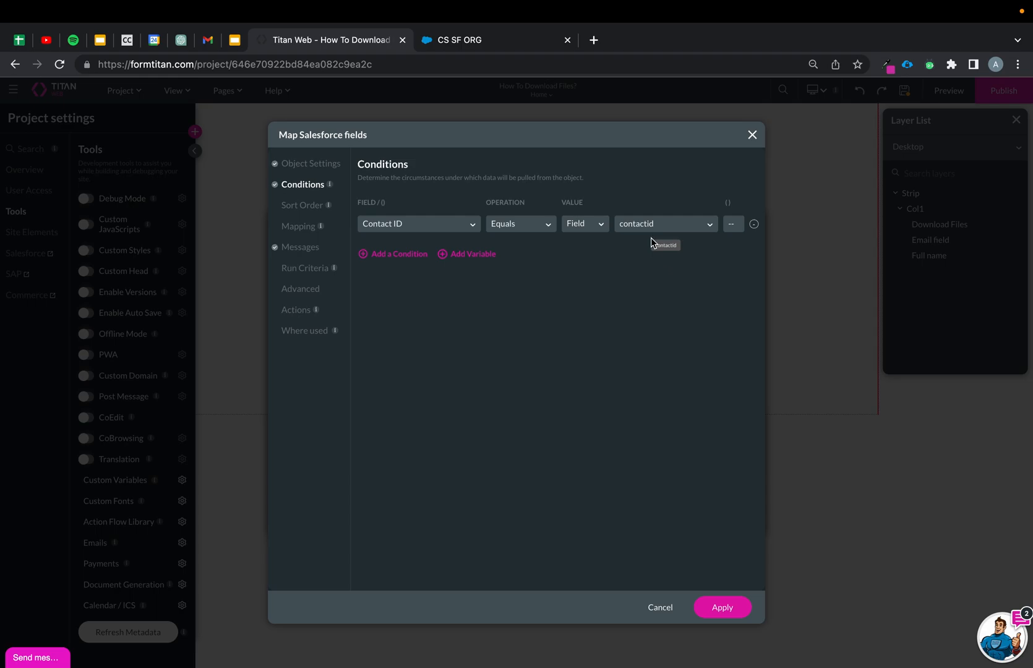
Map the Full name element to Full Name and the Email field element to Email, then apply and close the integration
{"action": "left_click", "coordinate": [300, 229]}
{"action": "left_click", "coordinate": [547, 379]}
{"action": "type", "text": "full"}
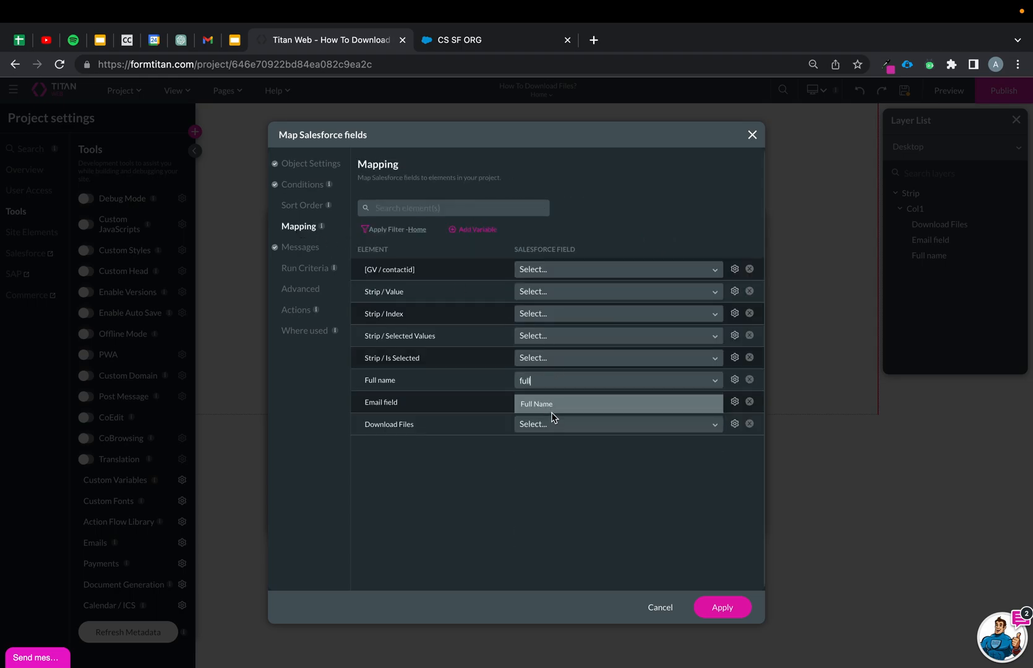
{"action": "left_click", "coordinate": [552, 403]}
{"action": "left_click", "coordinate": [553, 402]}
{"action": "type", "text": "ema"}
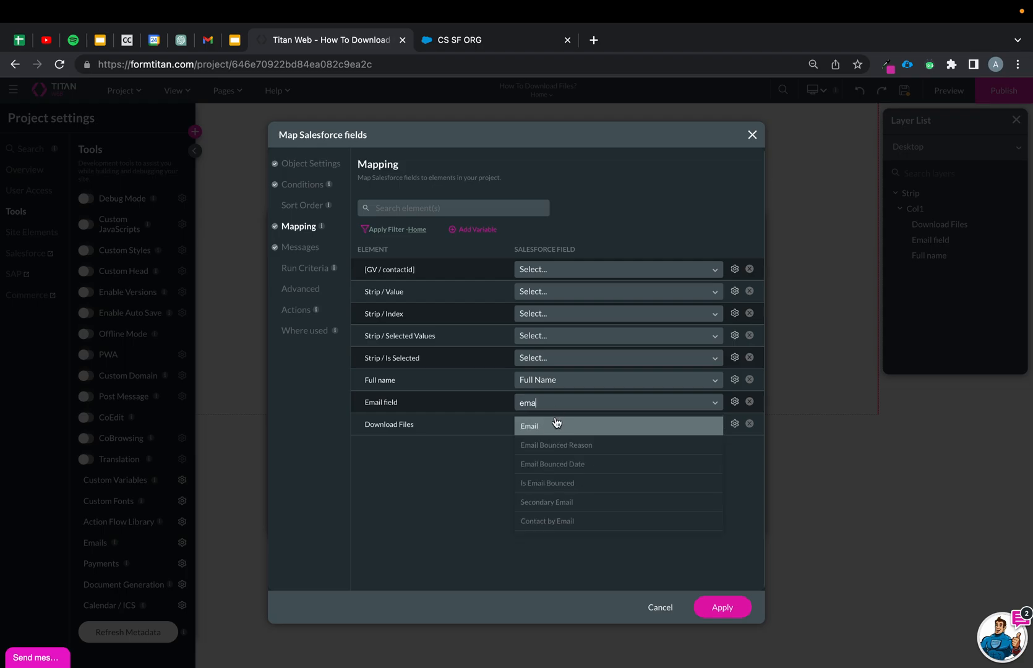
{"action": "left_click", "coordinate": [547, 433]}
{"action": "left_click", "coordinate": [728, 605]}
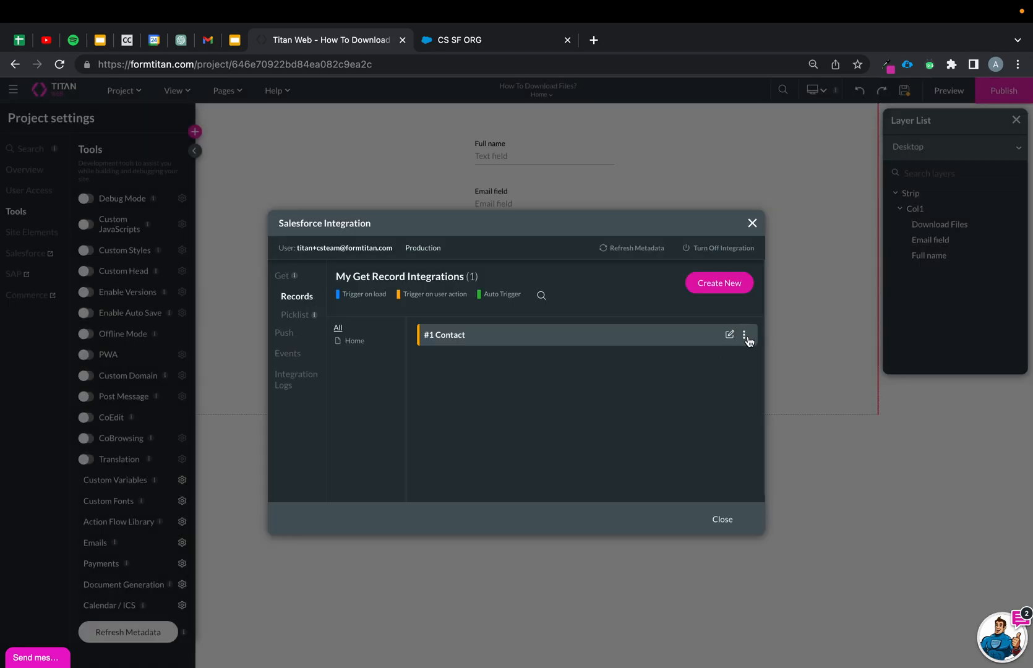
{"action": "left_click", "coordinate": [722, 519]}
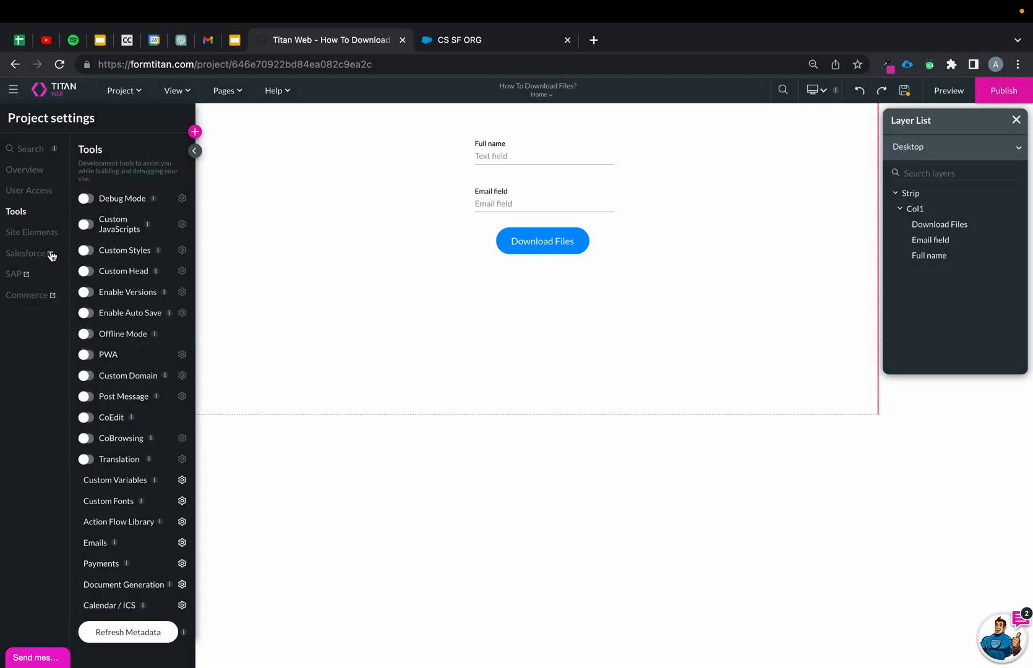
Add a second static custom variable named hash and apply it
{"action": "left_click", "coordinate": [181, 481]}
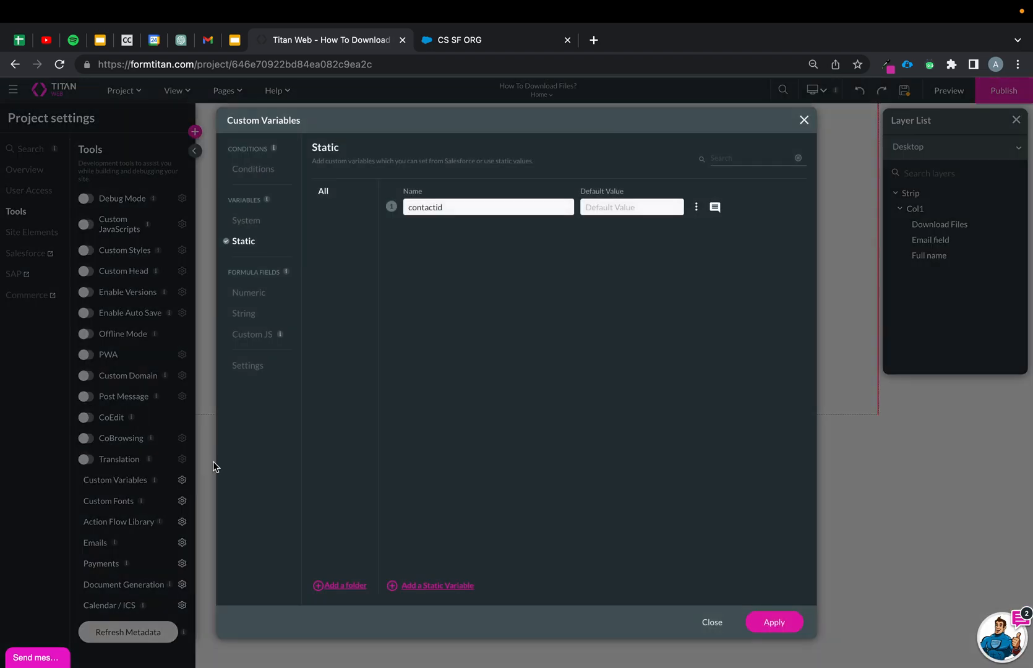
{"action": "left_click", "coordinate": [418, 586]}
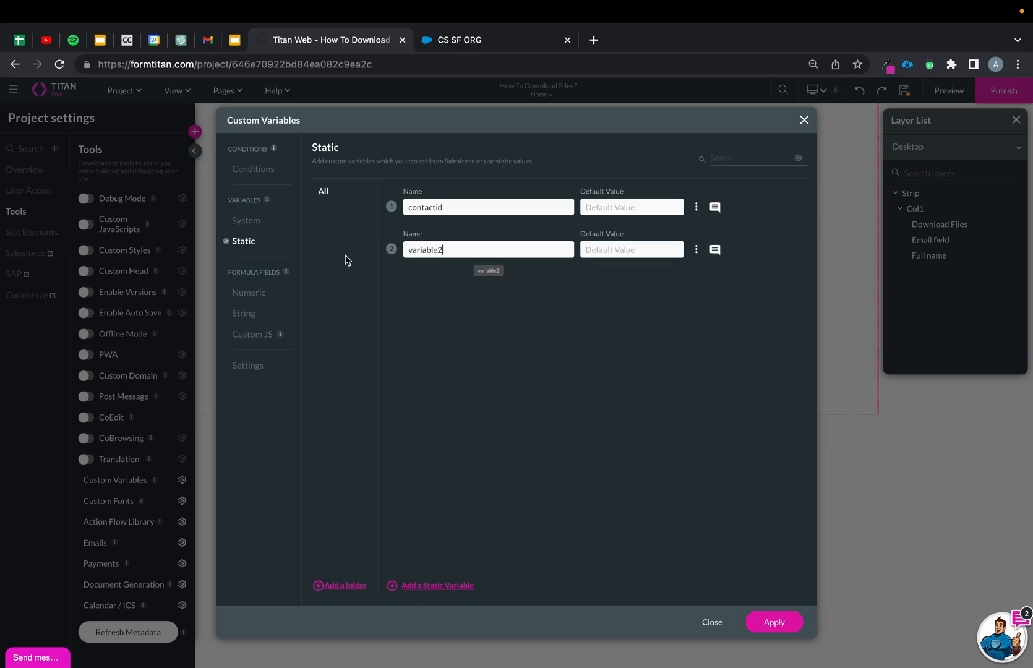
{"action": "double_click", "coordinate": [429, 249]}
{"action": "type", "text": "hash"}
{"action": "left_click", "coordinate": [774, 621]}
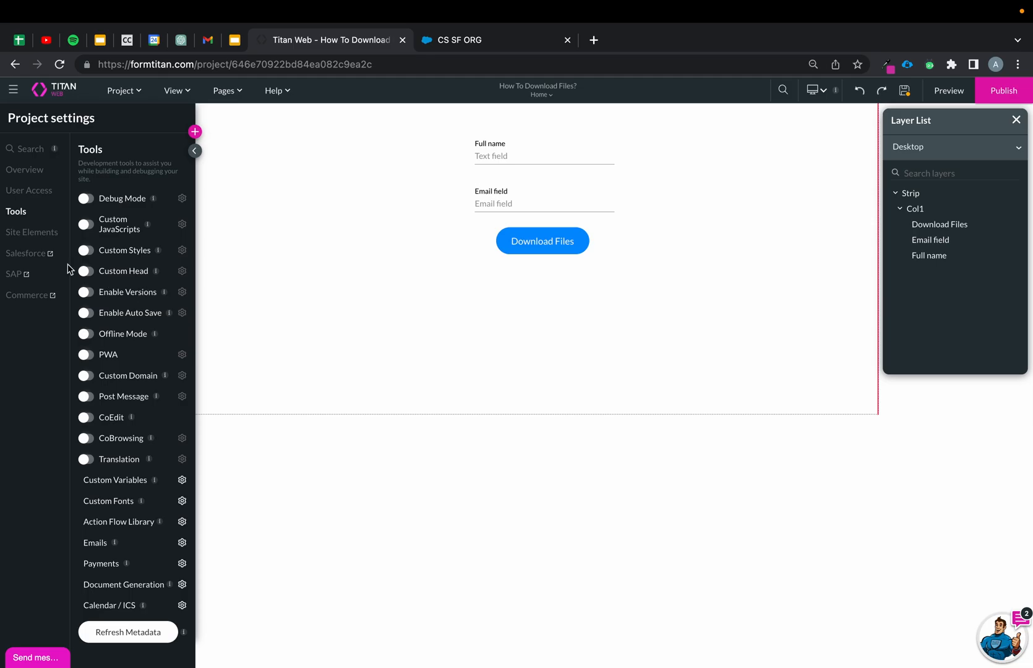
Add a child integration under the Contact get record integration and set its Salesforce object to Content Version
{"action": "left_click", "coordinate": [35, 254]}
{"action": "left_click", "coordinate": [741, 334]}
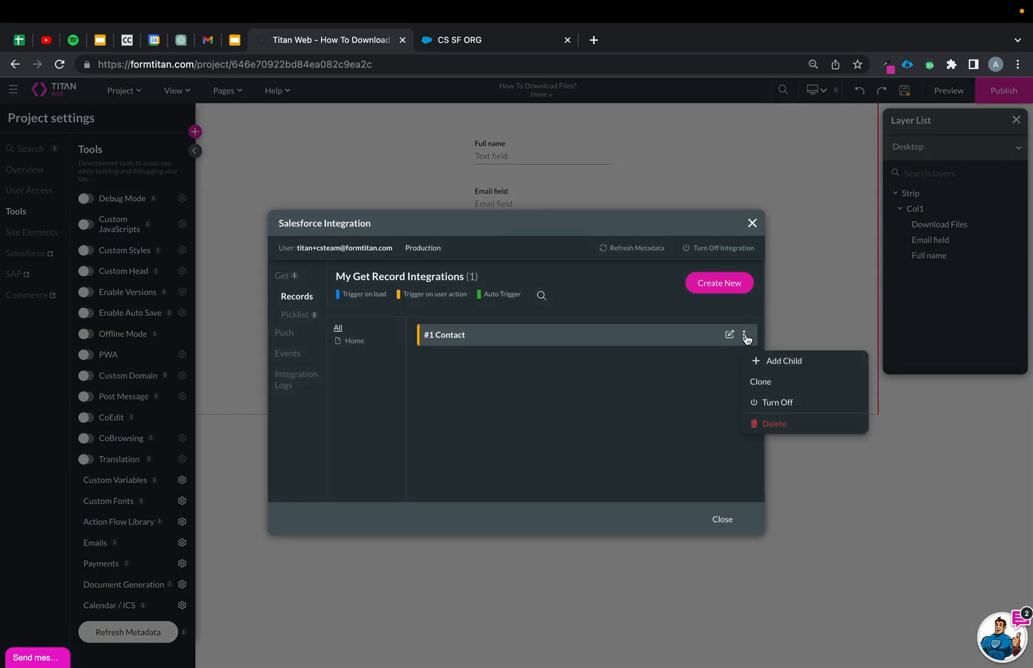
{"action": "left_click", "coordinate": [763, 359]}
{"action": "left_click", "coordinate": [475, 222]}
{"action": "type", "text": "cont"}
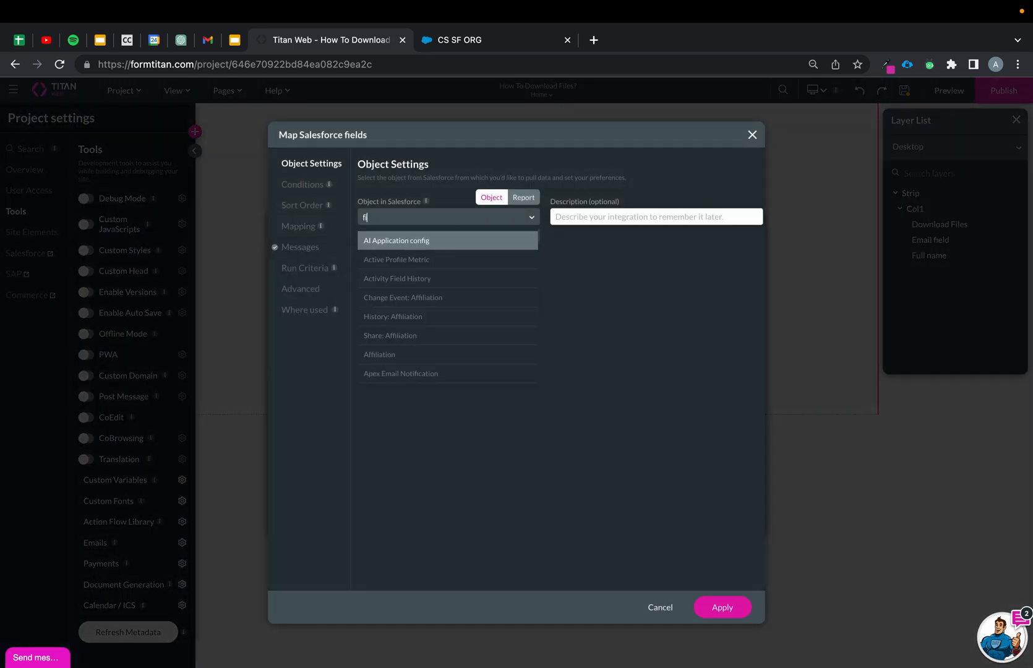
{"action": "left_click", "coordinate": [409, 278]}
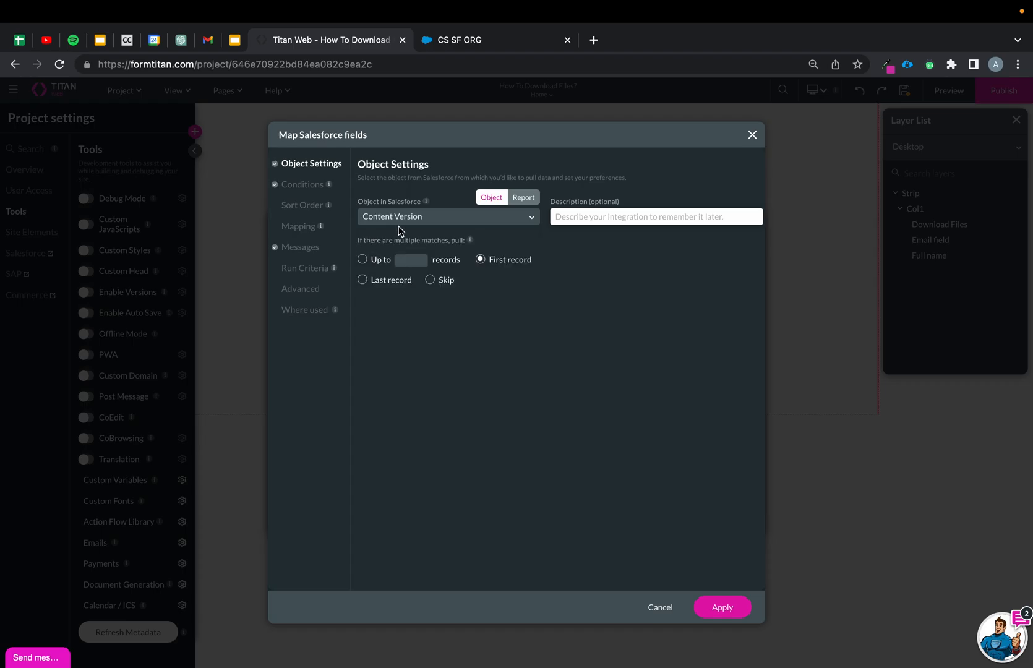
Set the Content Version integration to pull up to a number of records, with First Publish Location ID equal to the Contact integration's Contact ID
{"action": "left_click", "coordinate": [363, 259]}
{"action": "left_click", "coordinate": [420, 263]}
{"action": "left_click", "coordinate": [302, 185]}
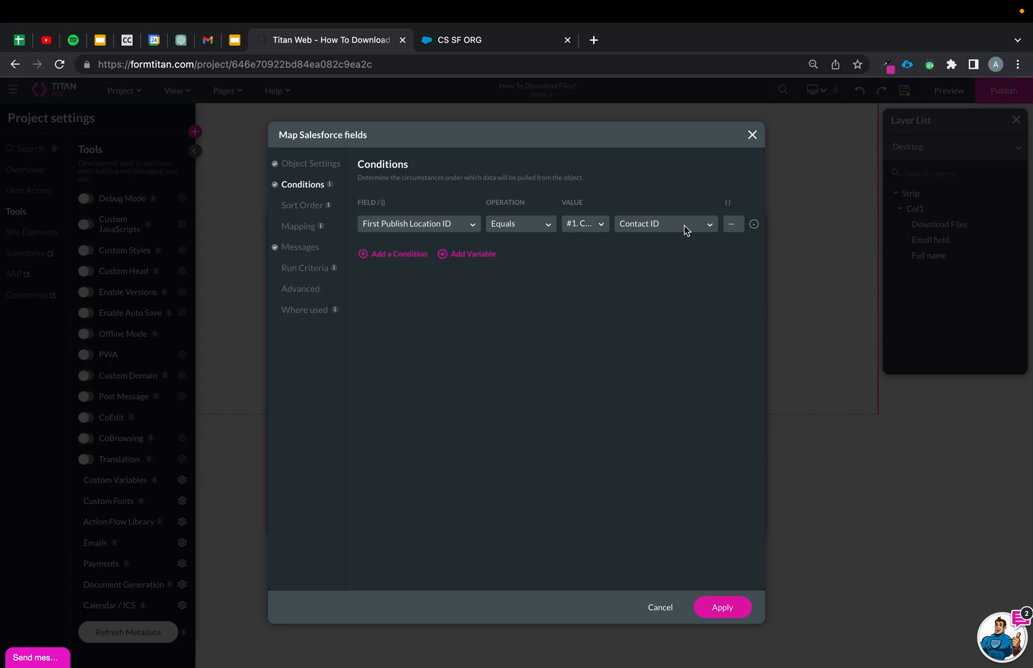
Map the hash variable to the Hash Value field of Content Version, then apply and close the integrations
{"action": "left_click", "coordinate": [304, 227]}
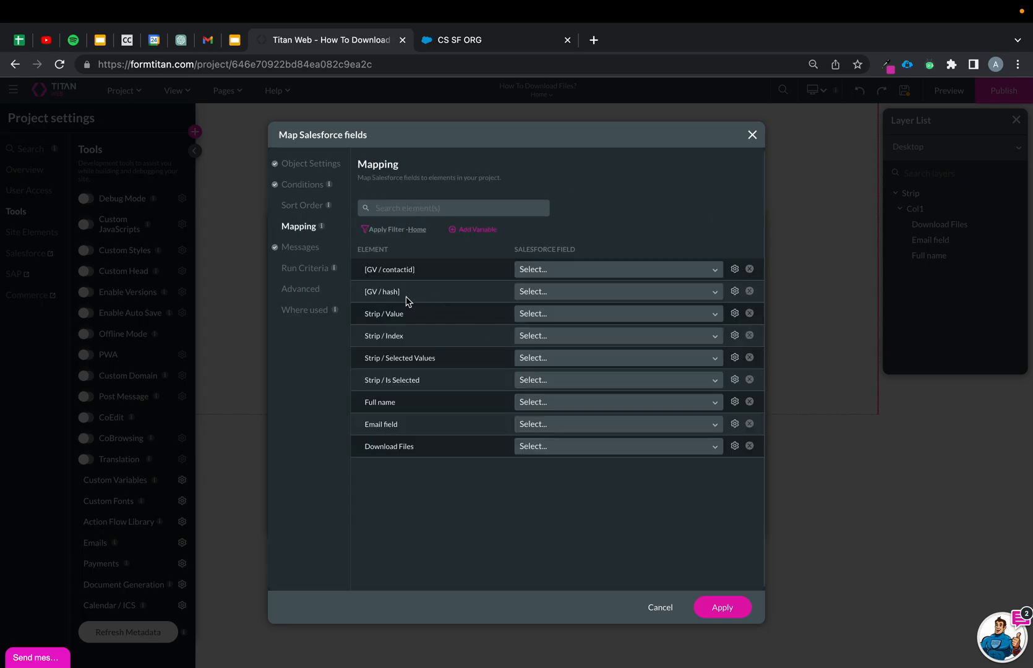
{"action": "left_click", "coordinate": [562, 292]}
{"action": "type", "text": "has"}
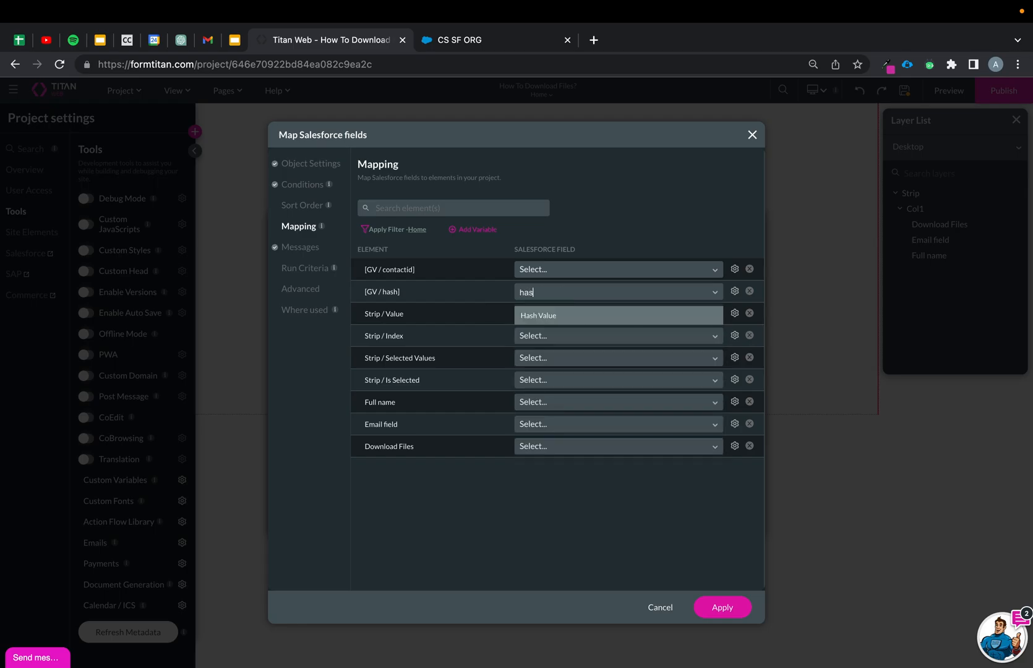
{"action": "left_click", "coordinate": [563, 318]}
{"action": "left_click", "coordinate": [730, 606]}
{"action": "left_click", "coordinate": [723, 518]}
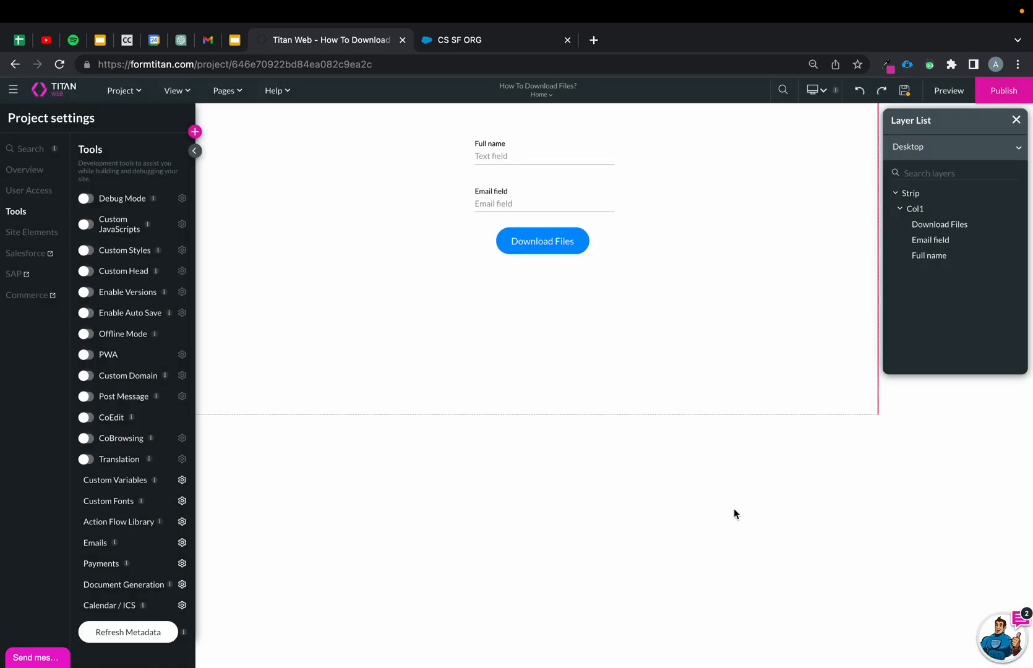
Turn on Debug Mode for the project and save it
{"action": "left_click", "coordinate": [86, 205]}
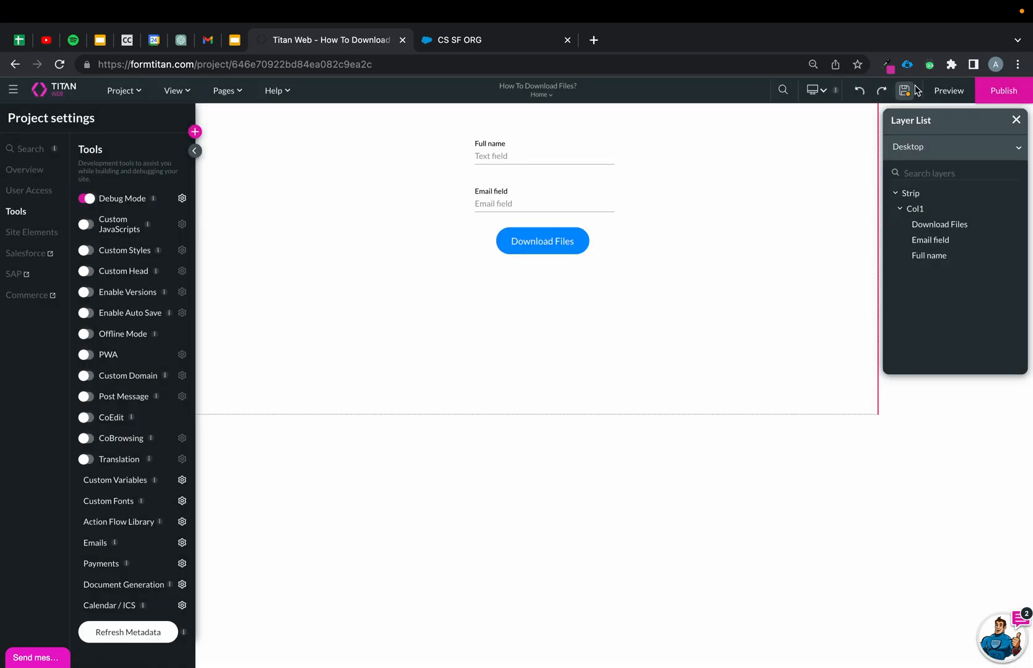
{"action": "left_click", "coordinate": [204, 206]}
In the custom variables' conditions, set the Condition node of Rule 1 to require [GV / contactid] Is not empty
{"action": "left_click", "coordinate": [12, 148]}
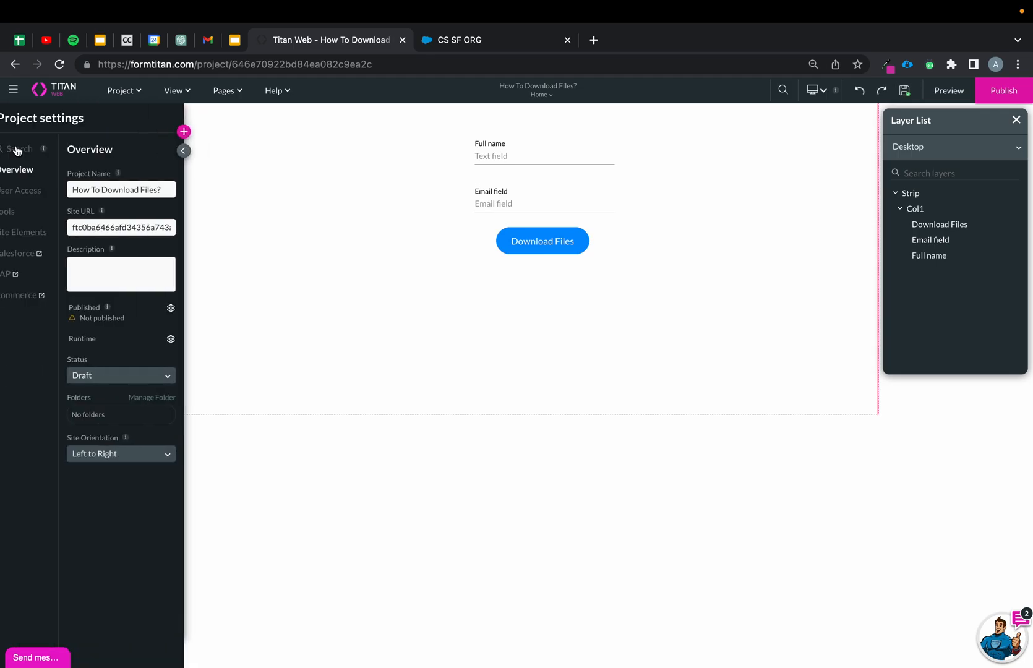
{"action": "left_click", "coordinate": [23, 213]}
{"action": "left_click", "coordinate": [181, 480]}
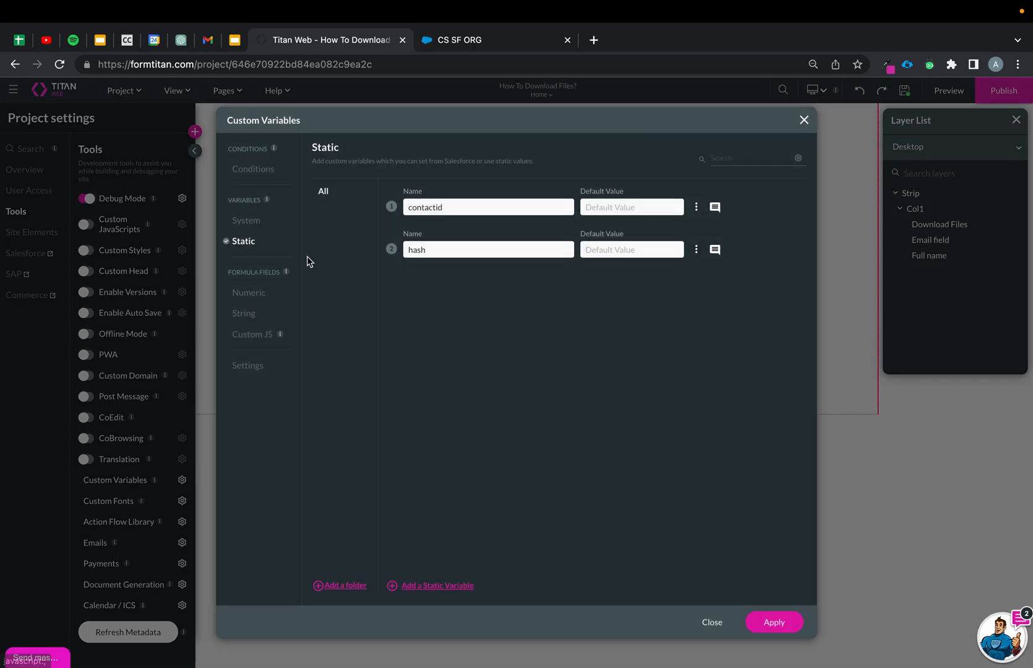
{"action": "left_click", "coordinate": [250, 171]}
{"action": "left_click", "coordinate": [455, 331]}
{"action": "left_click", "coordinate": [400, 312]}
{"action": "scroll", "coordinate": [399, 420], "scroll_direction": "down", "scroll_amount": 1}
{"action": "scroll", "coordinate": [400, 419], "scroll_direction": "down", "scroll_amount": 2}
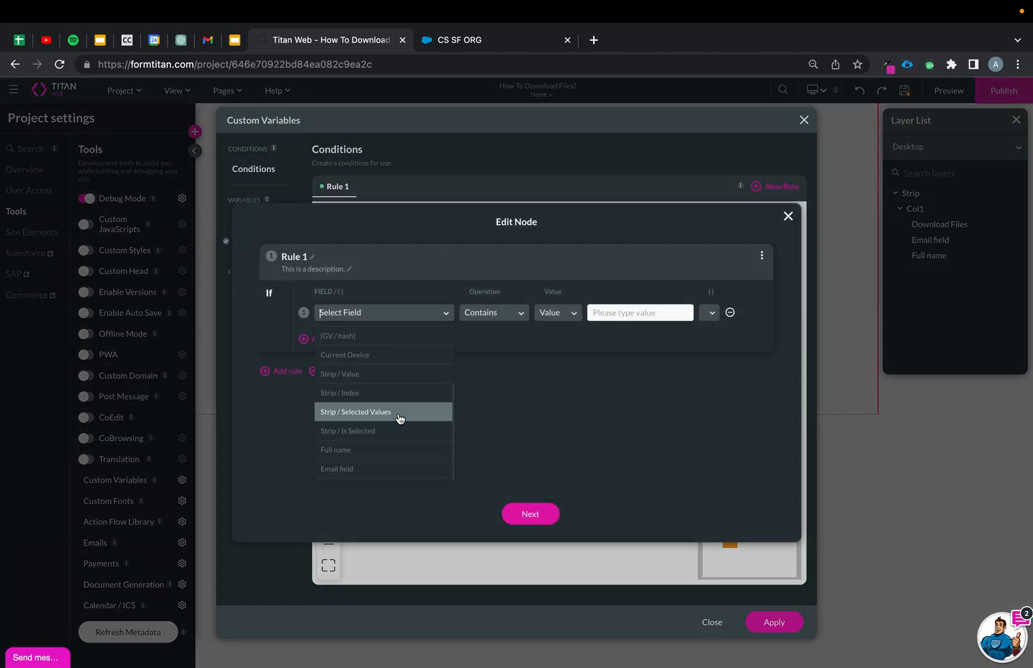
{"action": "scroll", "coordinate": [396, 384], "scroll_direction": "up", "scroll_amount": 2}
{"action": "left_click", "coordinate": [395, 368]}
{"action": "left_click", "coordinate": [502, 314]}
{"action": "scroll", "coordinate": [505, 408], "scroll_direction": "down", "scroll_amount": 3}
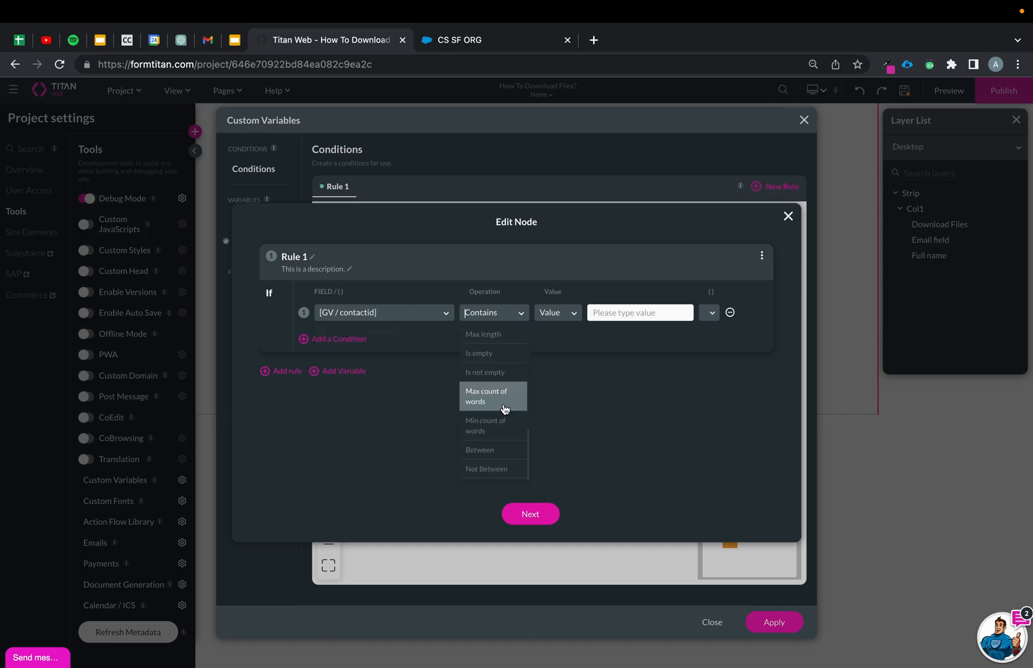
{"action": "left_click", "coordinate": [503, 372]}
{"action": "left_click", "coordinate": [552, 513]}
{"action": "left_click", "coordinate": [552, 513]}
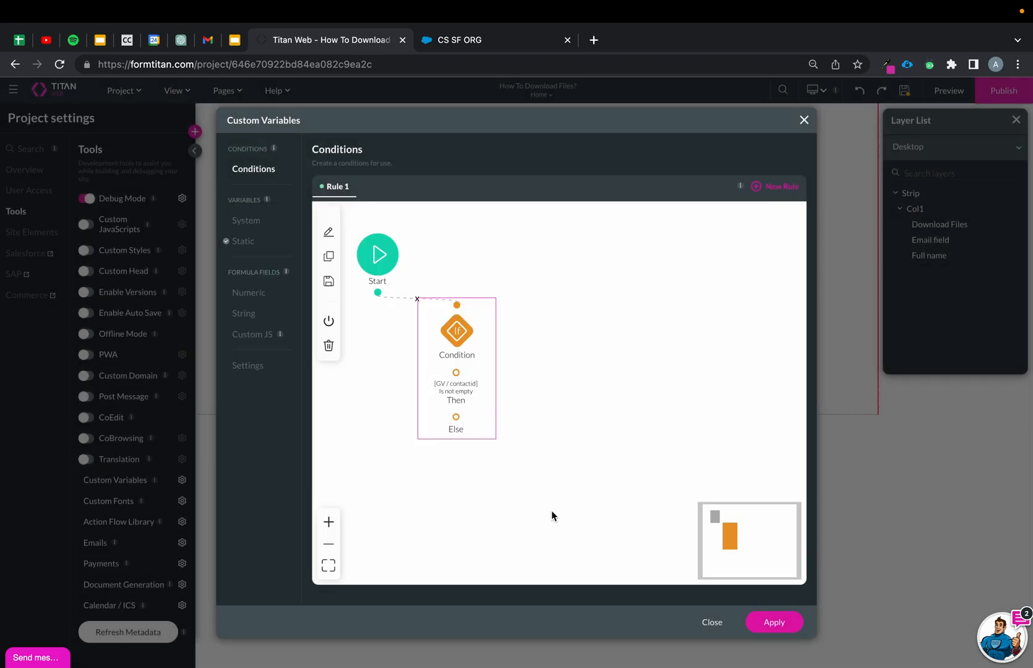
Add a Salesforce Action running #1 Contact (get) to the condition's Then branch and apply the rule
{"action": "left_click", "coordinate": [457, 373]}
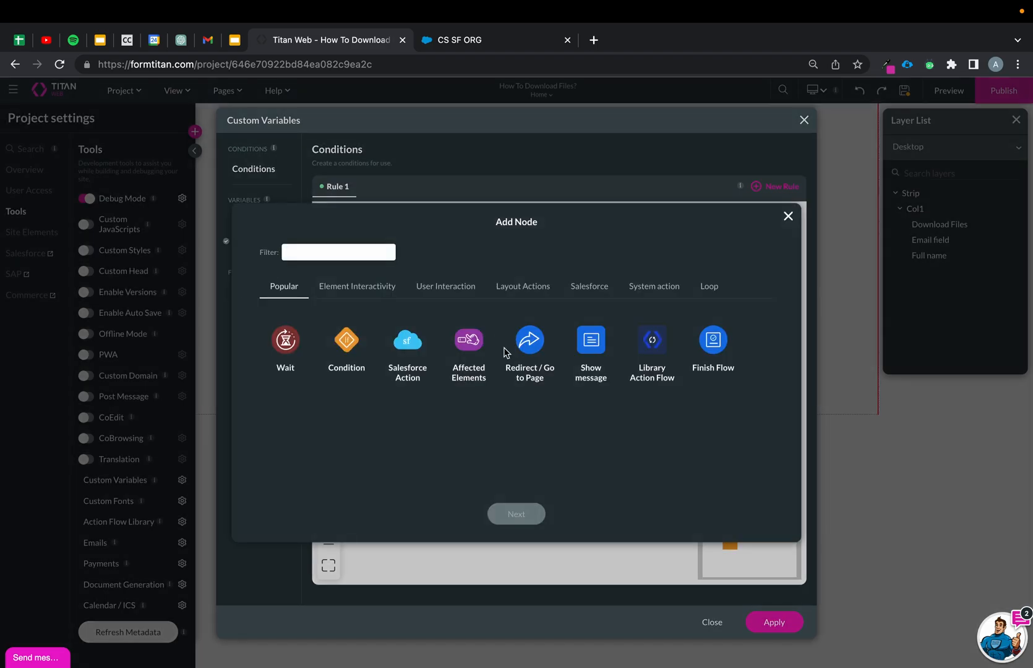
{"action": "left_click", "coordinate": [408, 341]}
{"action": "left_click", "coordinate": [513, 513]}
{"action": "left_click", "coordinate": [468, 306]}
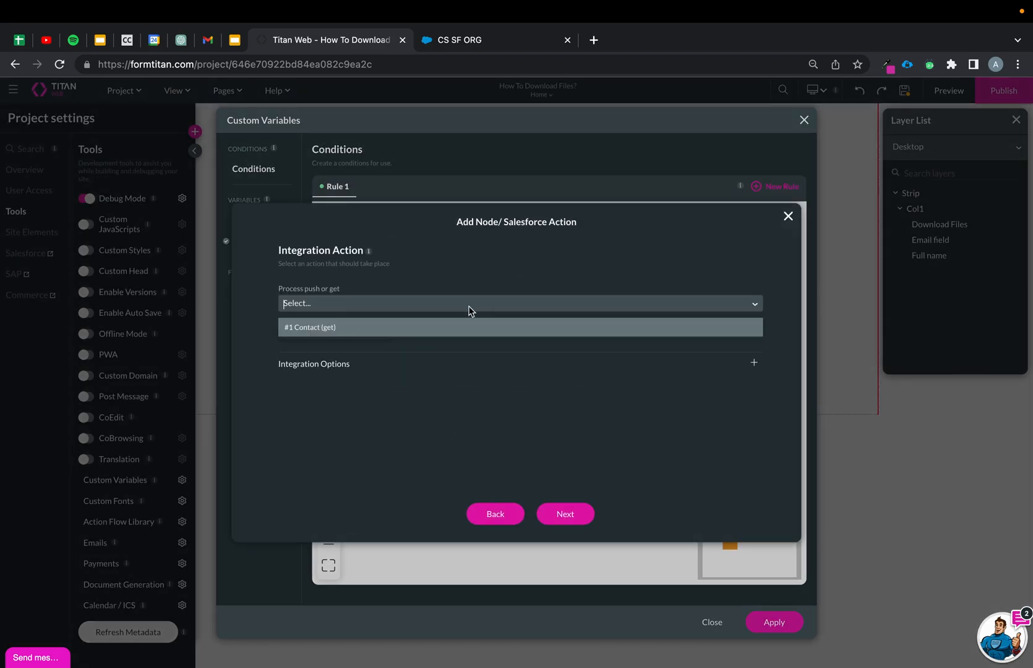
{"action": "left_click", "coordinate": [448, 331]}
{"action": "left_click", "coordinate": [575, 514]}
{"action": "left_click", "coordinate": [577, 516]}
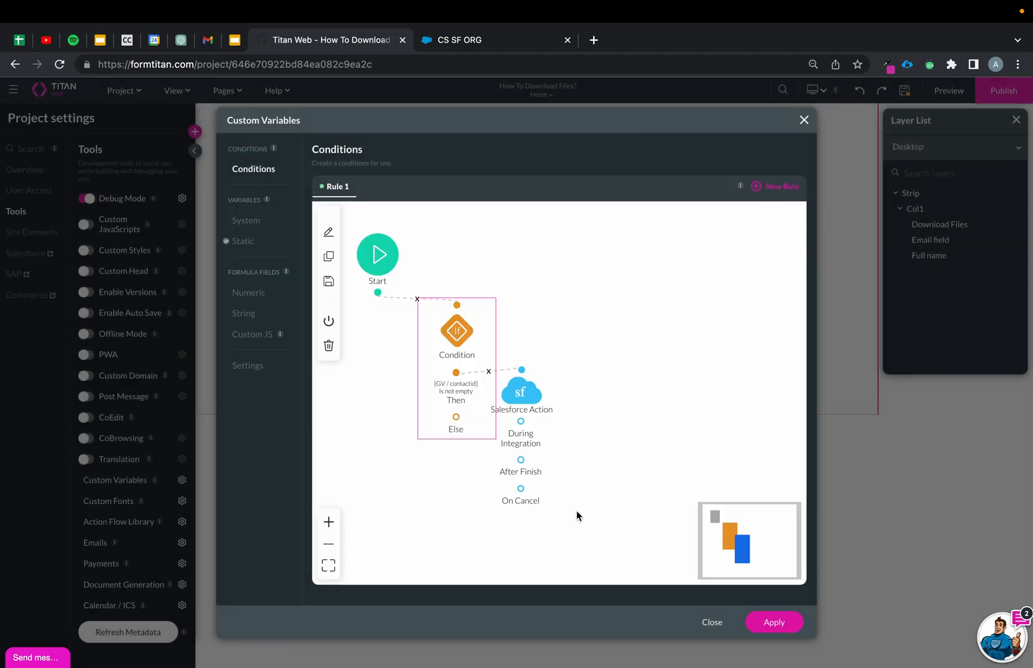
{"action": "left_click", "coordinate": [773, 621]}
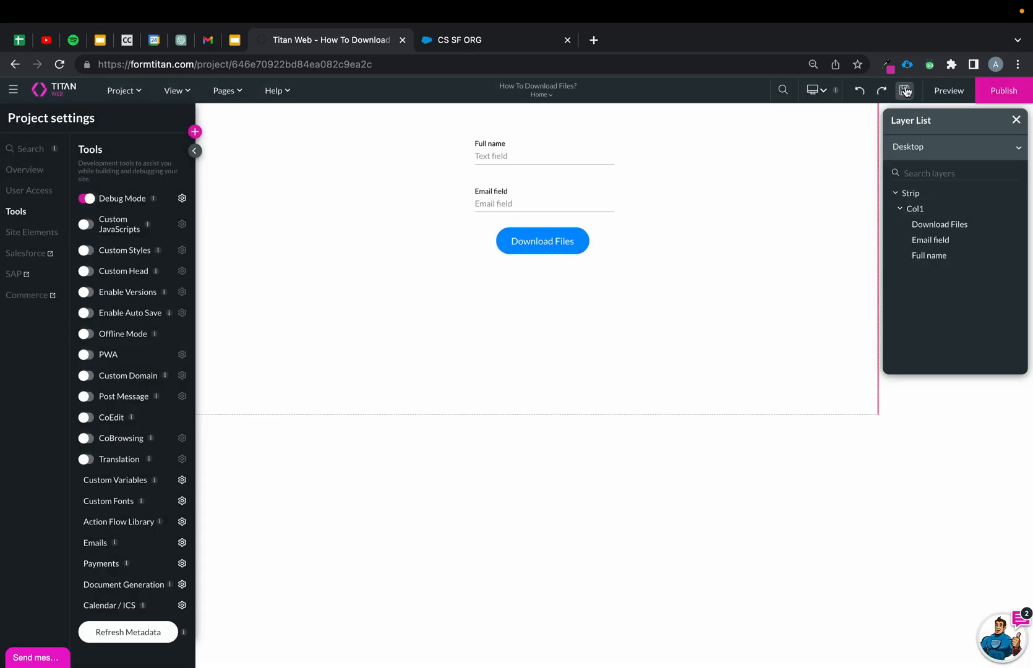
Save and preview the project, and replace the device parameter in the preview URL with contactid=
{"action": "left_click", "coordinate": [948, 90]}
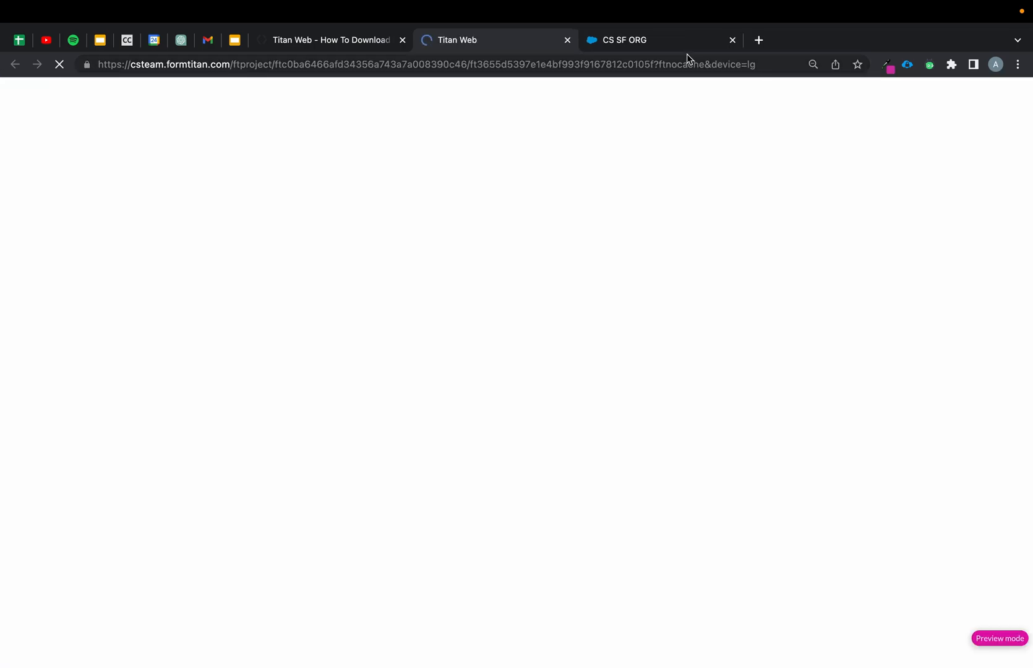
{"action": "left_click", "coordinate": [747, 63]}
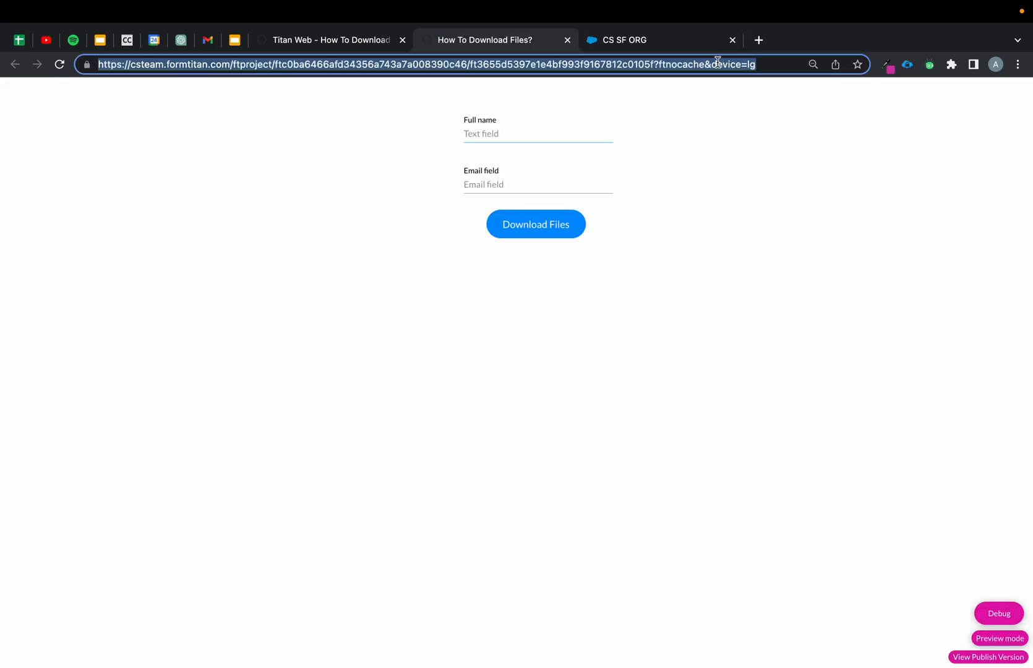
{"action": "left_click", "coordinate": [717, 62]}
{"action": "left_click_drag", "start_coordinate": [711, 62], "coordinate": [903, 65]}
{"action": "type", "text": "comn"}
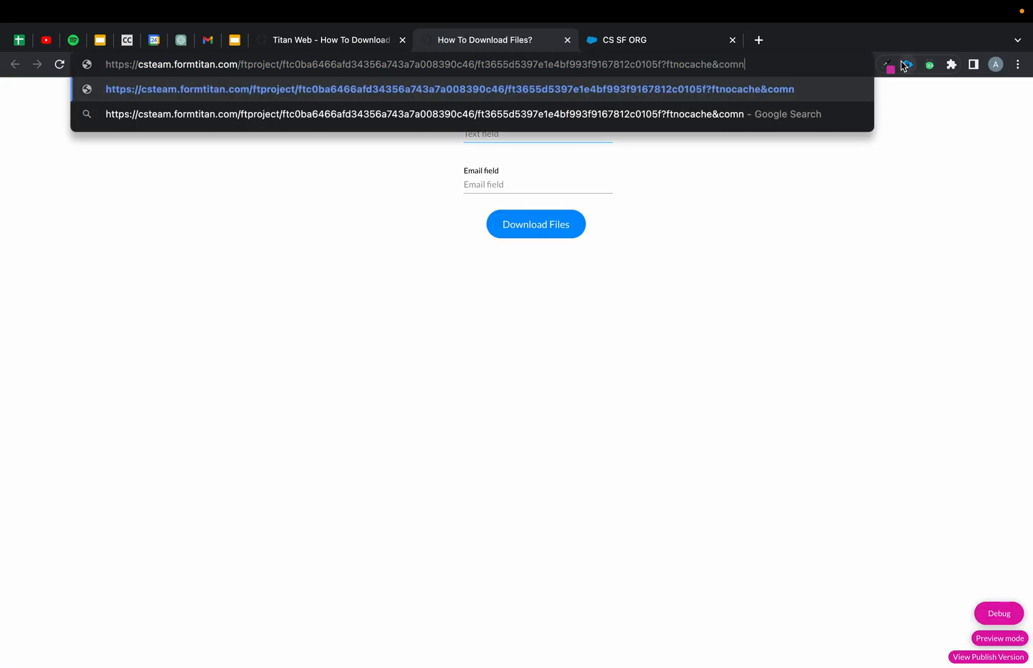
{"action": "key", "text": "BackSpace"}
{"action": "key", "text": "BackSpace"}
{"action": "type", "text": "tactid="}
{"action": "key", "text": "super+v"}
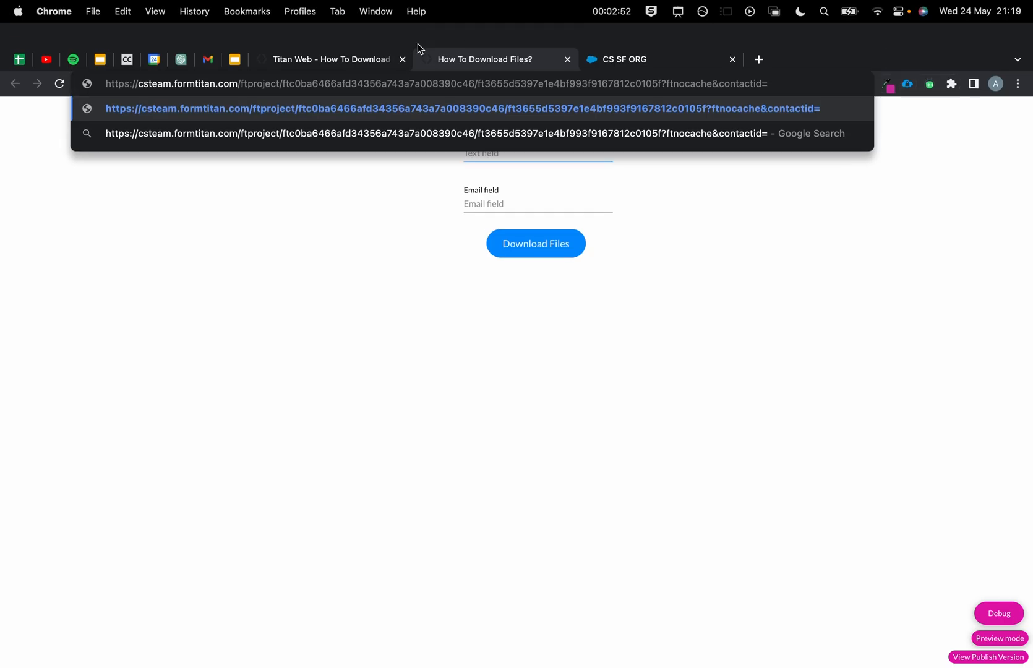
Copy the contact's record ID from its Salesforce page URL, append it to the preview URL and load the page
{"action": "left_click", "coordinate": [650, 40]}
{"action": "double_click", "coordinate": [446, 65]}
{"action": "key", "text": "super+c"}
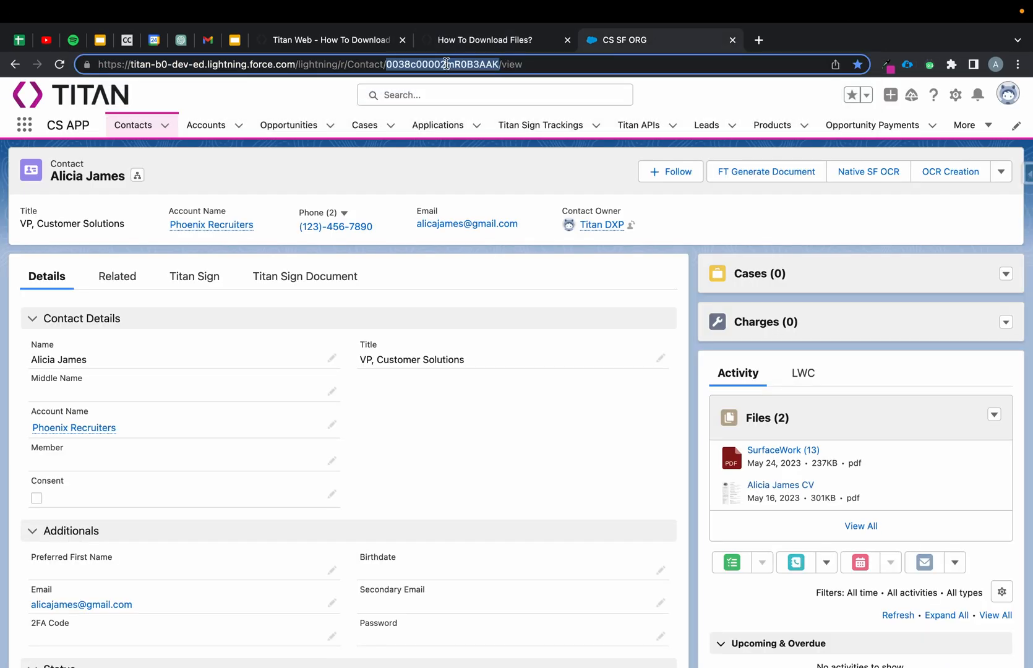
{"action": "left_click", "coordinate": [481, 35]}
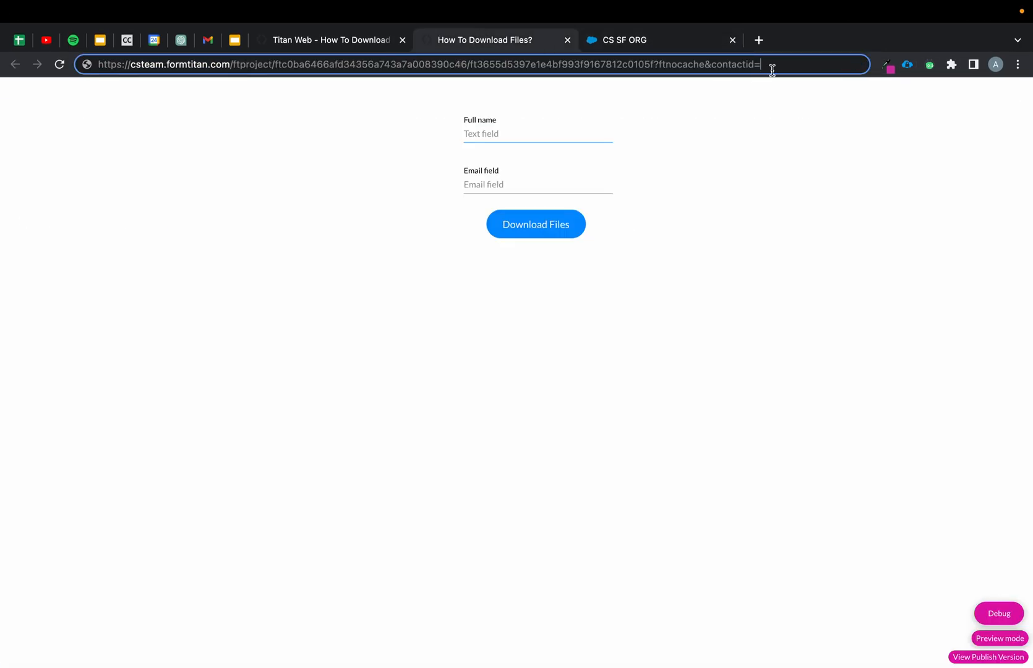
{"action": "key", "text": "super+v"}
{"action": "key", "text": "Return"}
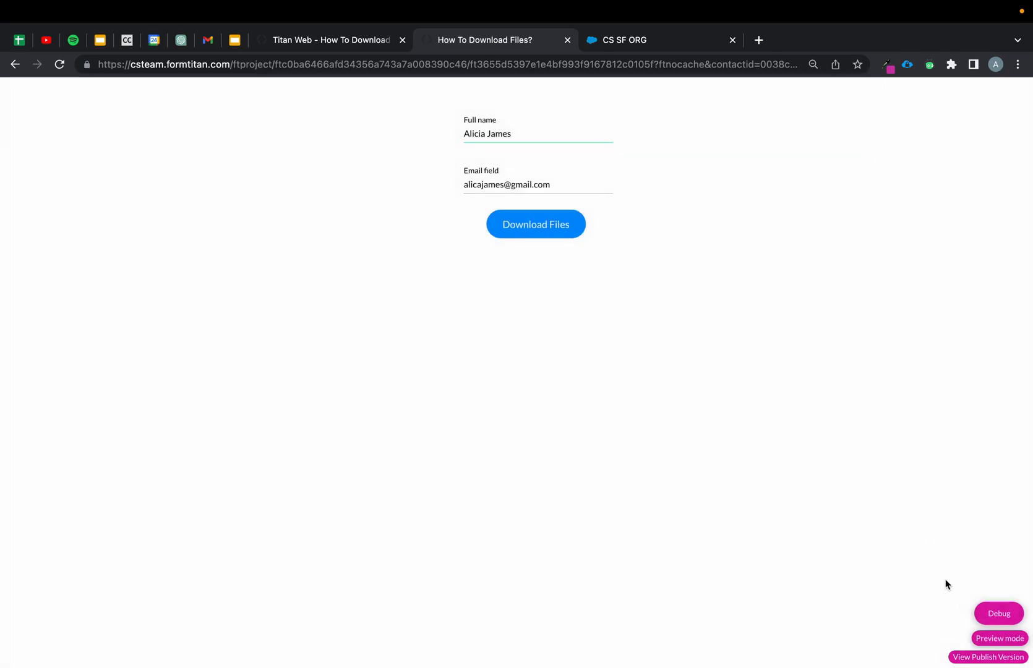
Examine the full value of the hash variable in the preview's debug information, then close it
{"action": "left_click", "coordinate": [1010, 626]}
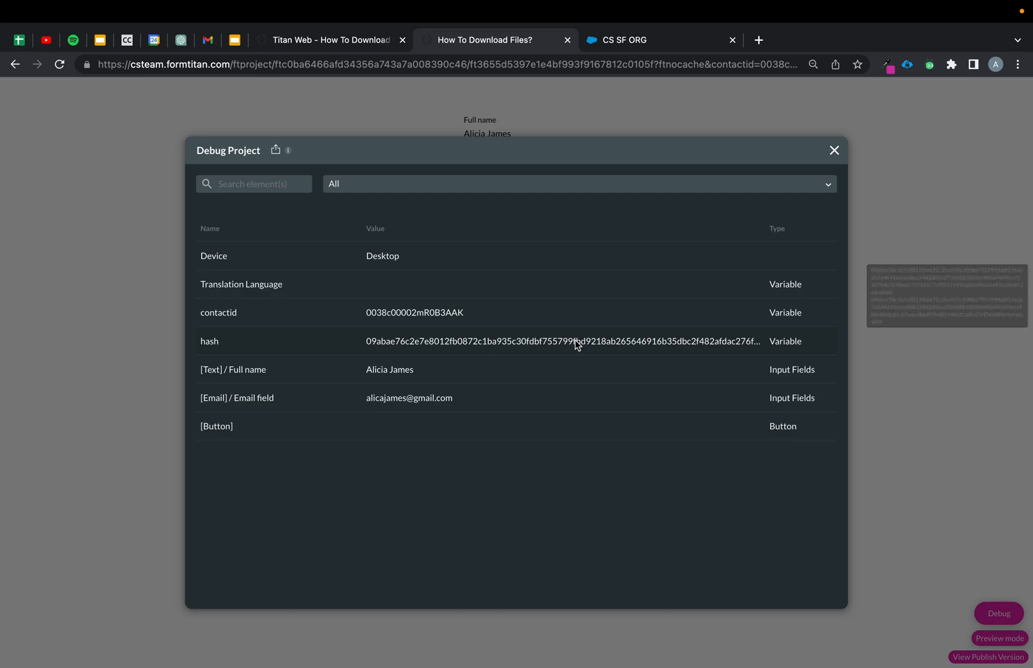
{"action": "scroll", "coordinate": [575, 345], "scroll_direction": "up", "scroll_amount": 5}
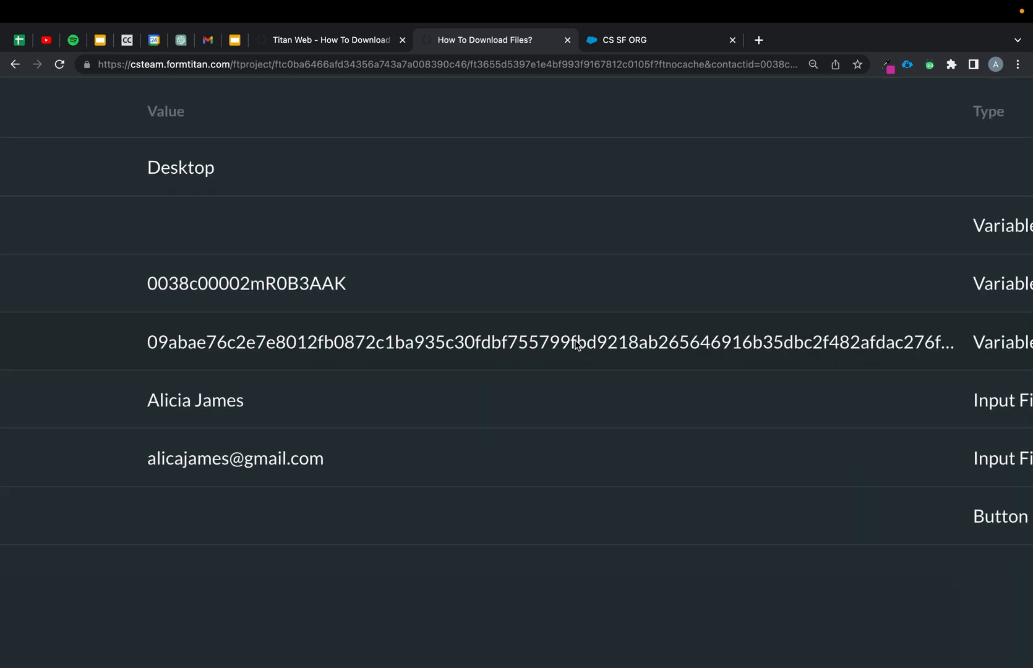
{"action": "scroll", "coordinate": [575, 345], "scroll_direction": "right", "scroll_amount": 5}
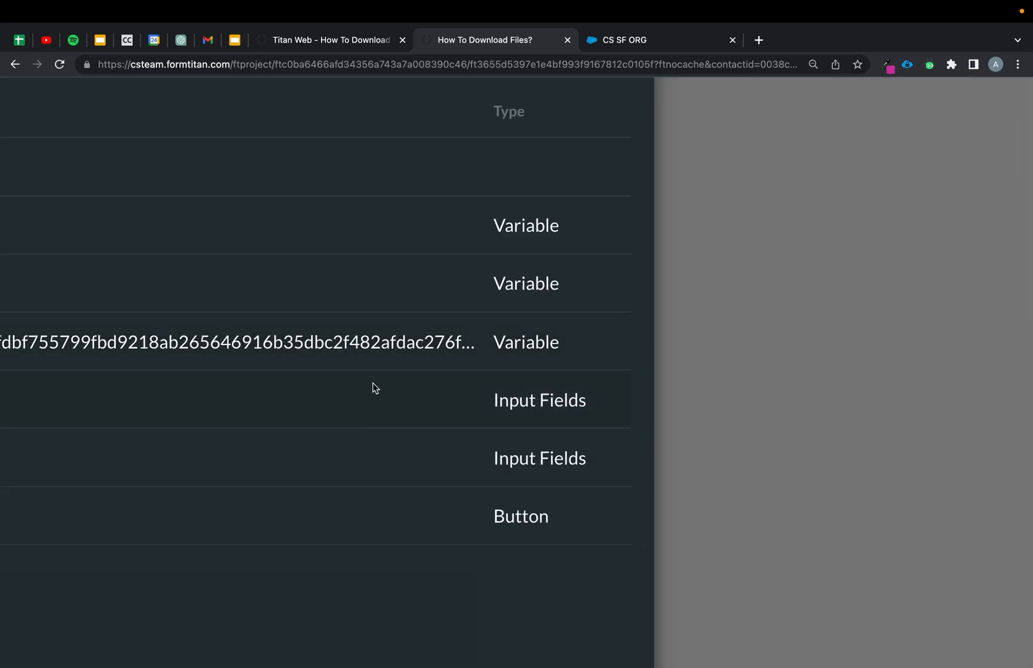
{"action": "left_click_drag", "start_coordinate": [685, 180], "coordinate": [1028, 247]}
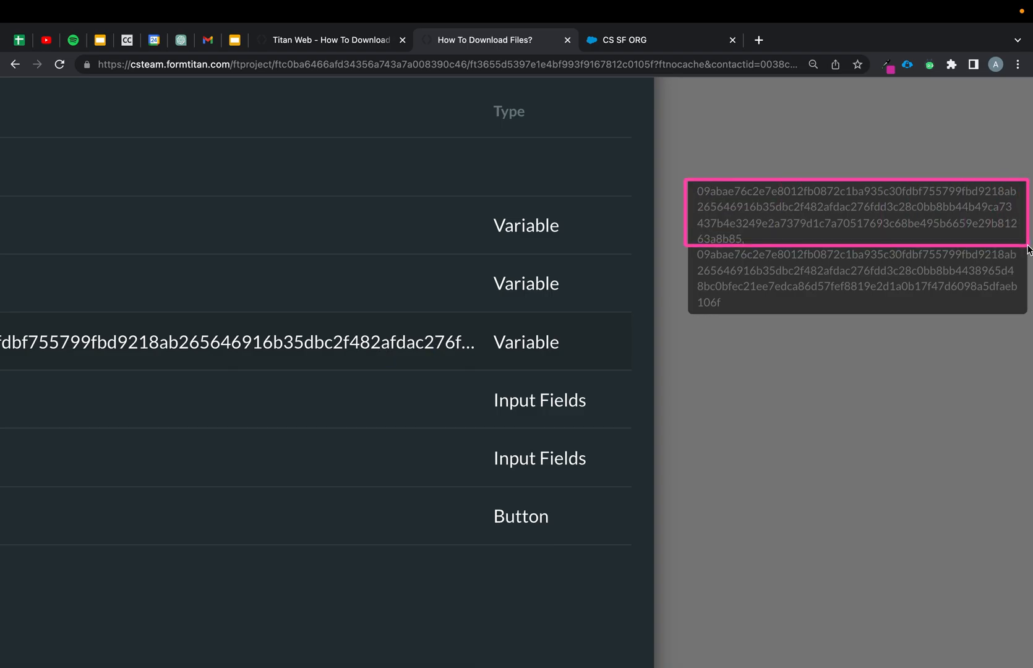
{"action": "mouse_move", "coordinate": [684, 243]}
{"action": "left_mouse_down"}
{"action": "mouse_move", "coordinate": [929, 316]}
{"action": "mouse_move", "coordinate": [1028, 318]}
{"action": "left_mouse_up"}
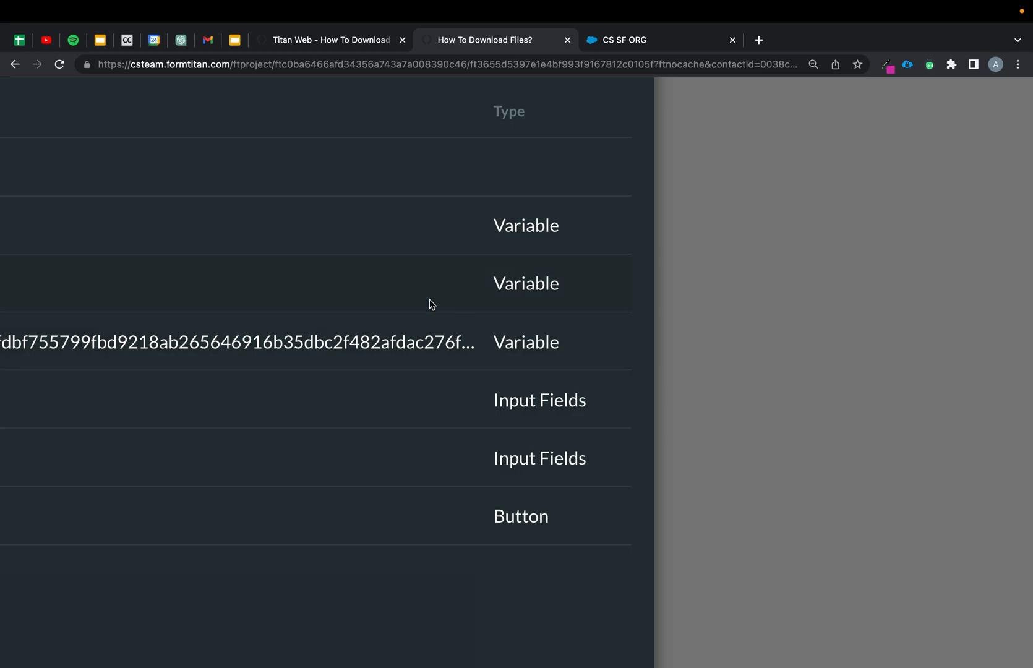
{"action": "scroll", "coordinate": [430, 300], "scroll_direction": "down", "scroll_amount": 5}
{"action": "left_click", "coordinate": [834, 151]}
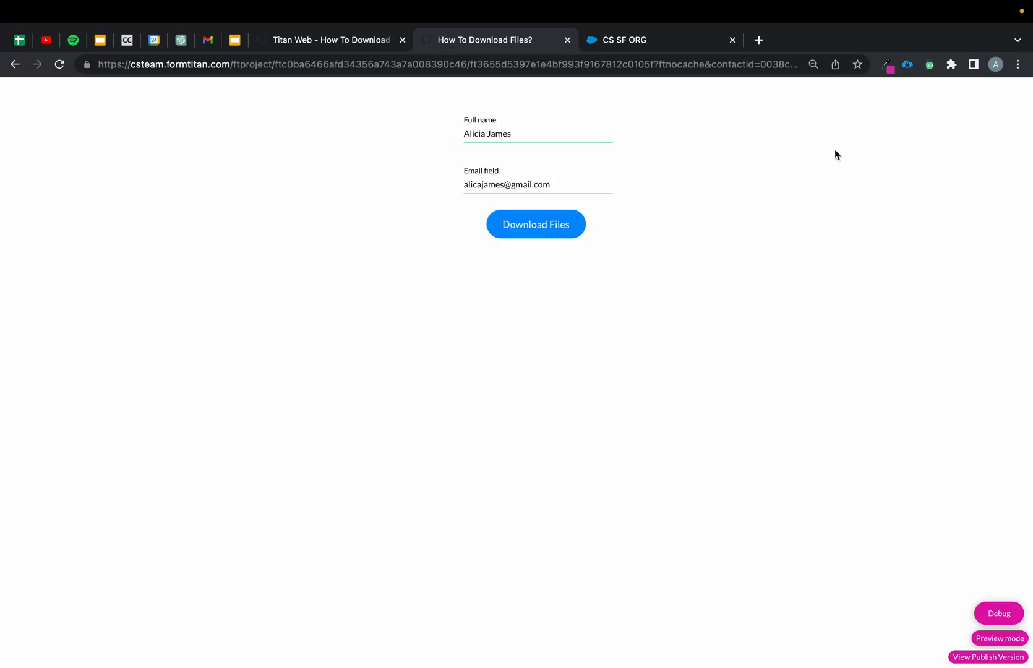
Back in the Titan Web project, add an Export and Download node after Start in the Download Files button's on-click action flow
{"action": "left_click", "coordinate": [349, 40]}
{"action": "left_click", "coordinate": [544, 240]}
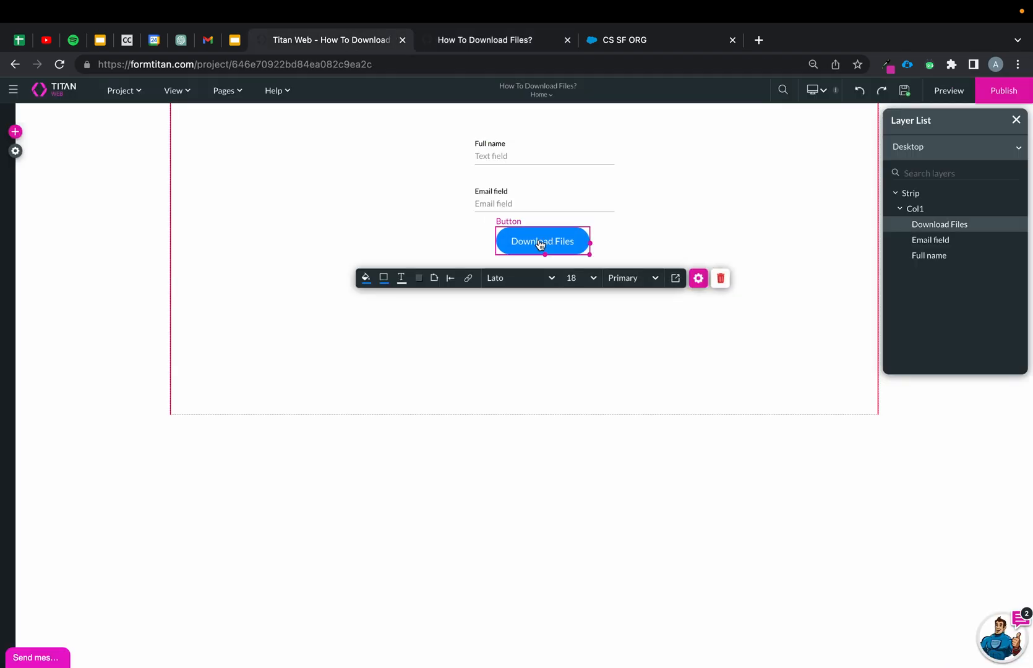
{"action": "left_click", "coordinate": [470, 279]}
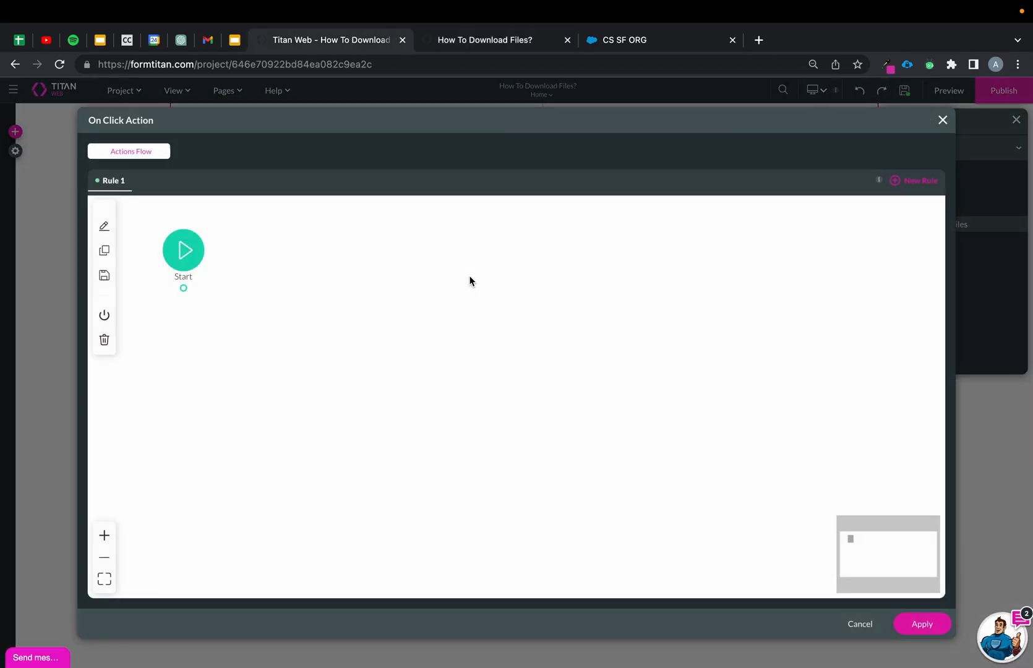
{"action": "left_click", "coordinate": [195, 291]}
{"action": "left_click", "coordinate": [451, 288]}
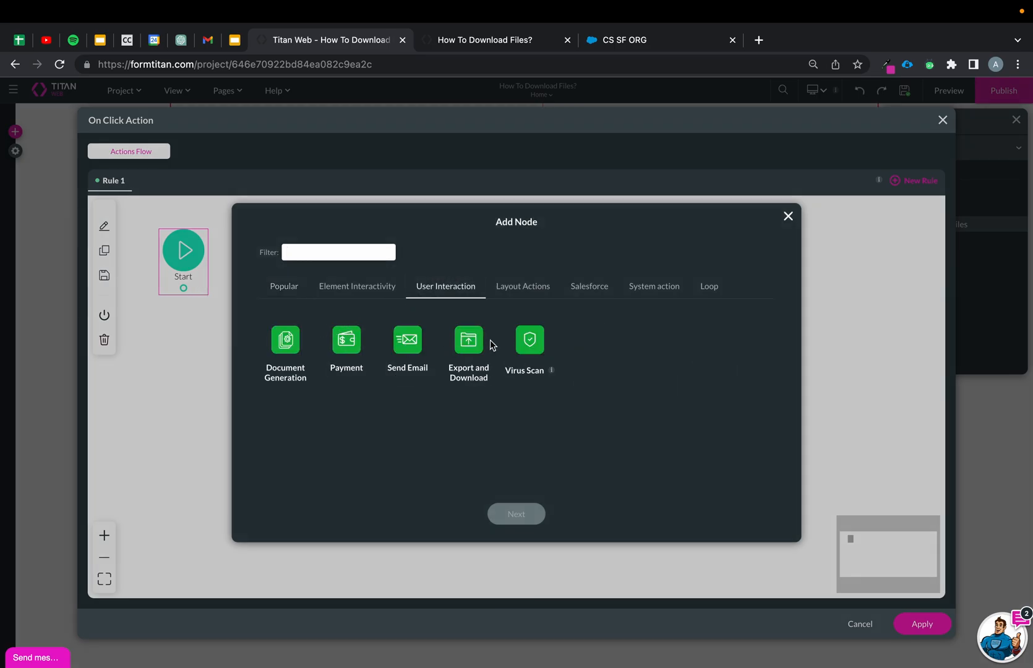
{"action": "left_click", "coordinate": [480, 365]}
{"action": "left_click", "coordinate": [521, 506]}
Set the Export and Download node to Download File with the hash variable and apply the button's action
{"action": "left_click", "coordinate": [341, 282]}
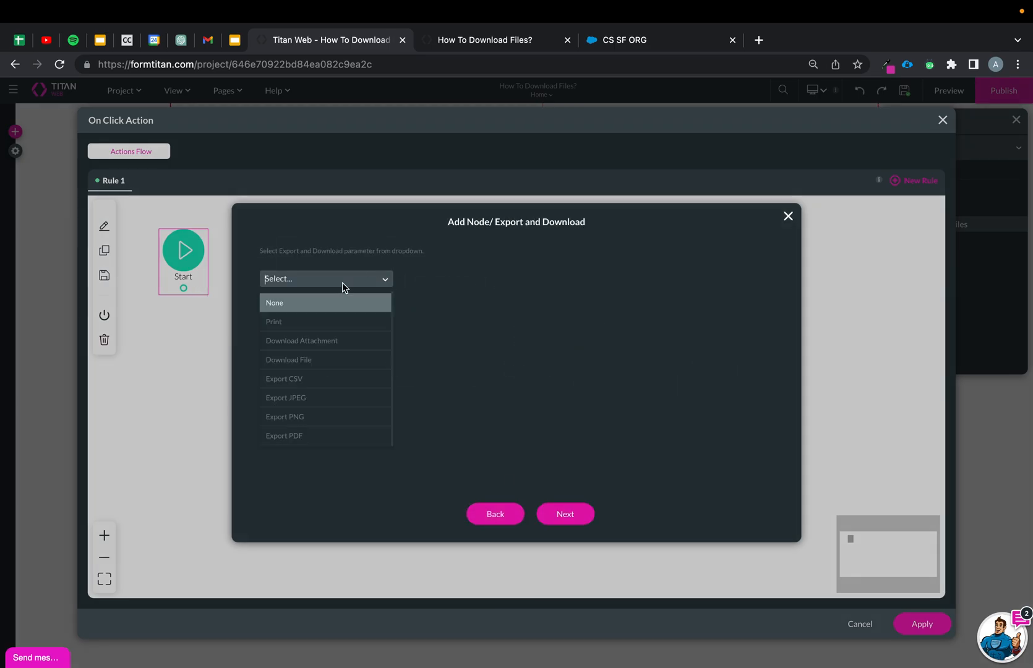
{"action": "left_click", "coordinate": [319, 361]}
{"action": "left_click", "coordinate": [321, 309]}
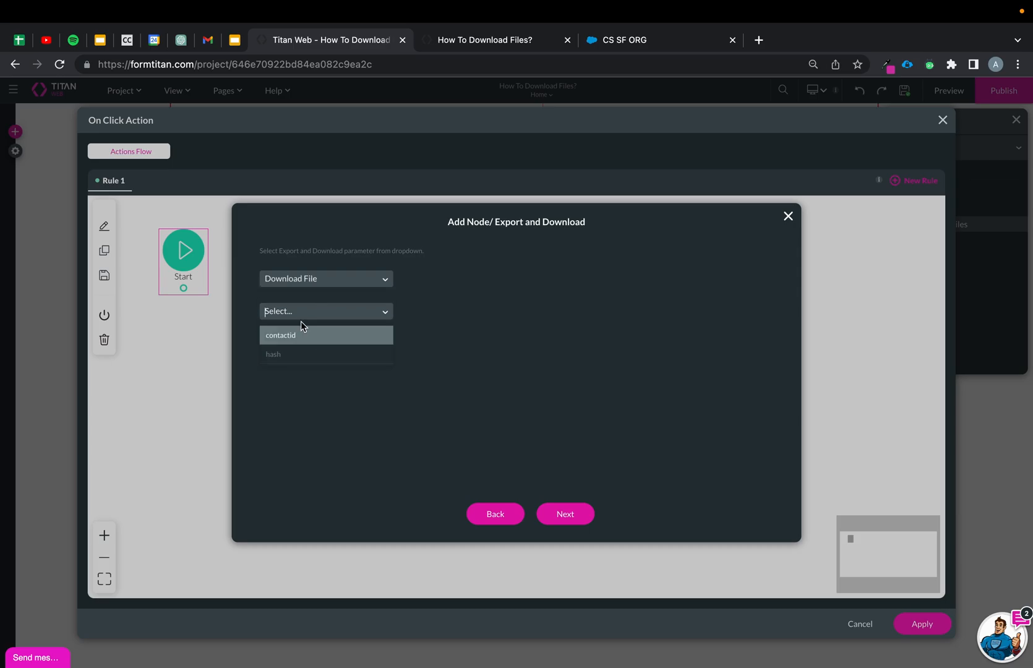
{"action": "left_click", "coordinate": [276, 355]}
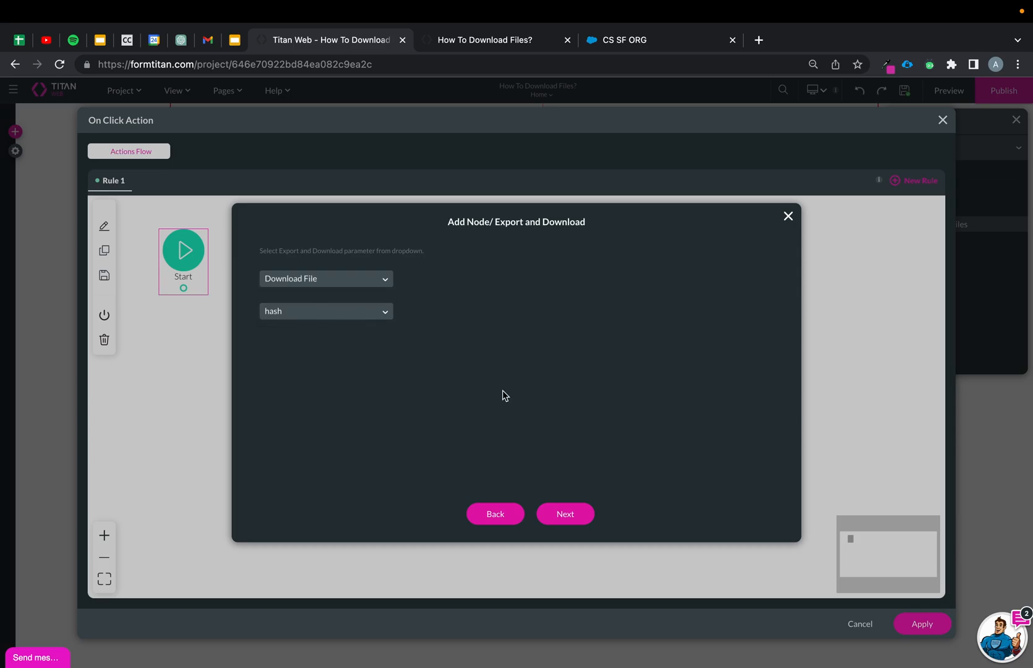
{"action": "left_click", "coordinate": [579, 515]}
{"action": "left_click", "coordinate": [572, 515]}
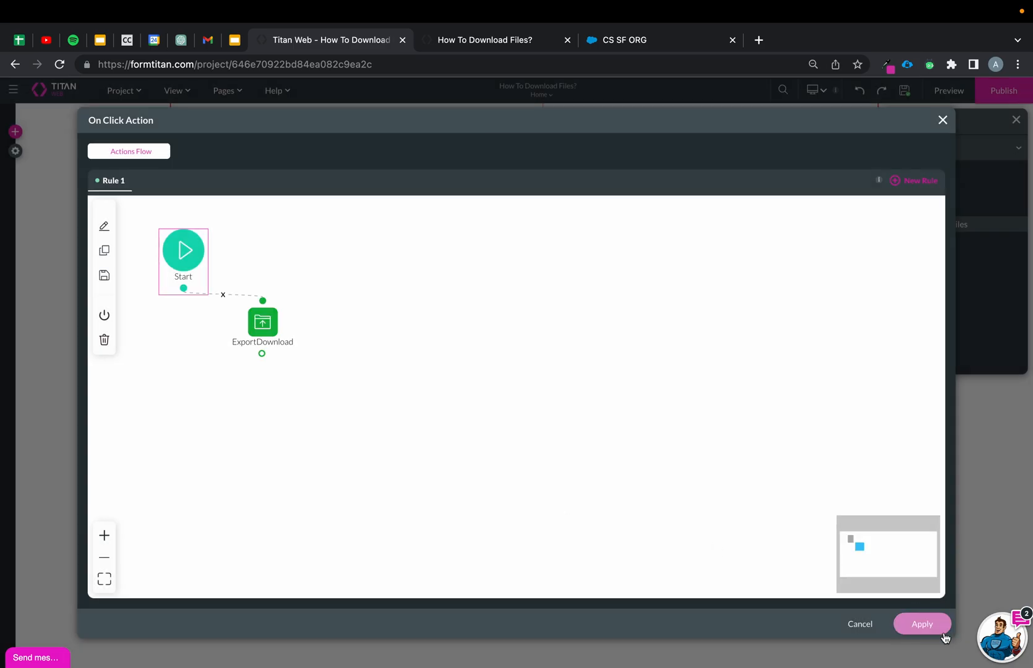
{"action": "left_click", "coordinate": [922, 624]}
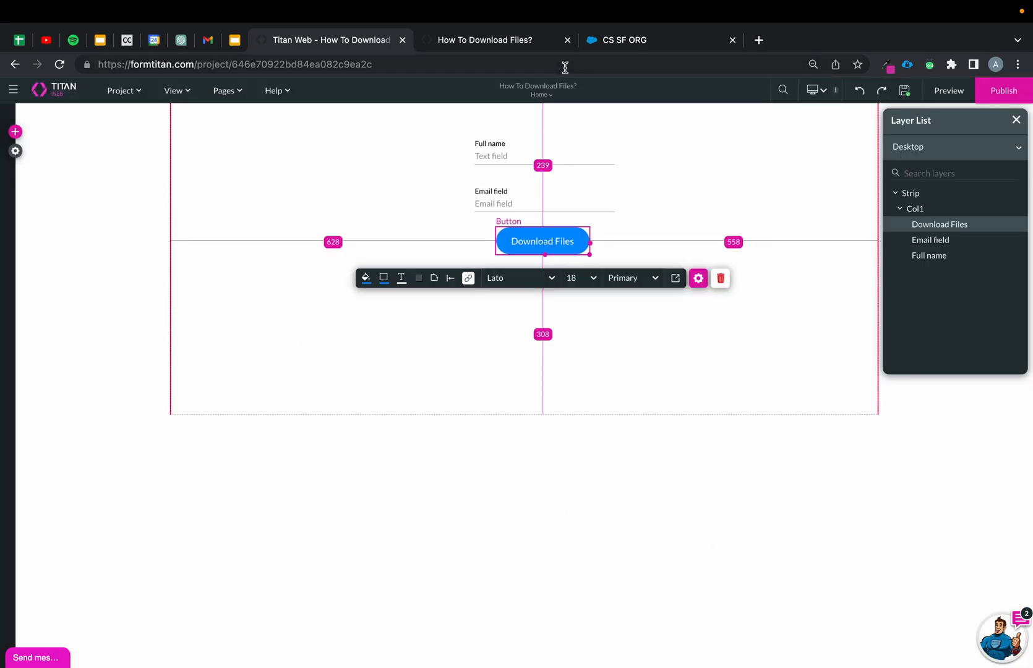
Reload the project's preview page and check the contactid and hash variables in its debug information, then close it
{"action": "left_click", "coordinate": [520, 48]}
{"action": "left_click", "coordinate": [60, 66]}
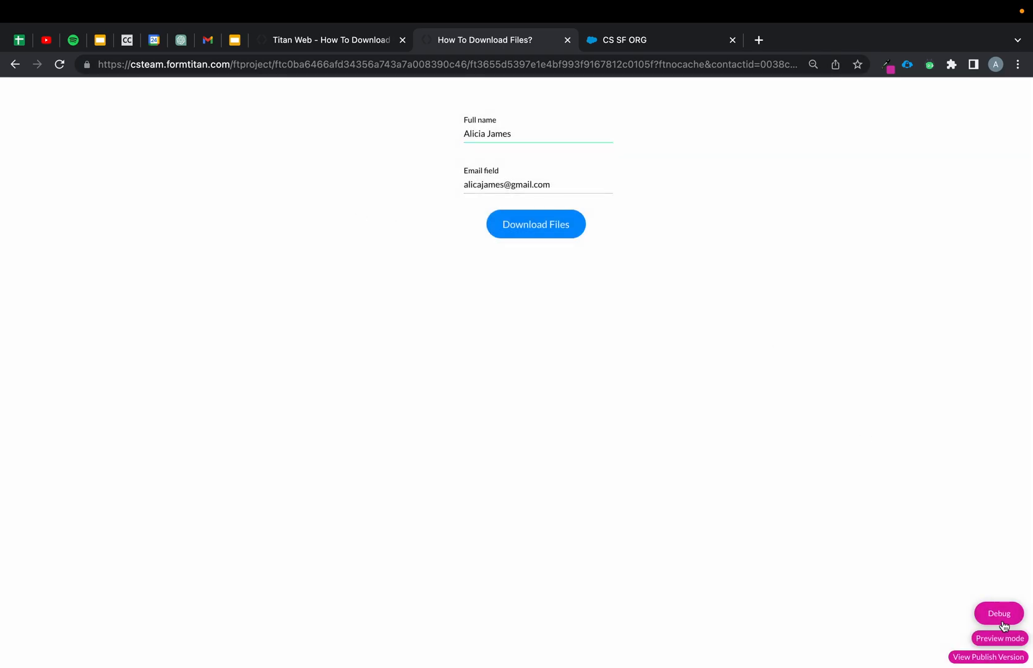
{"action": "left_click", "coordinate": [1002, 622]}
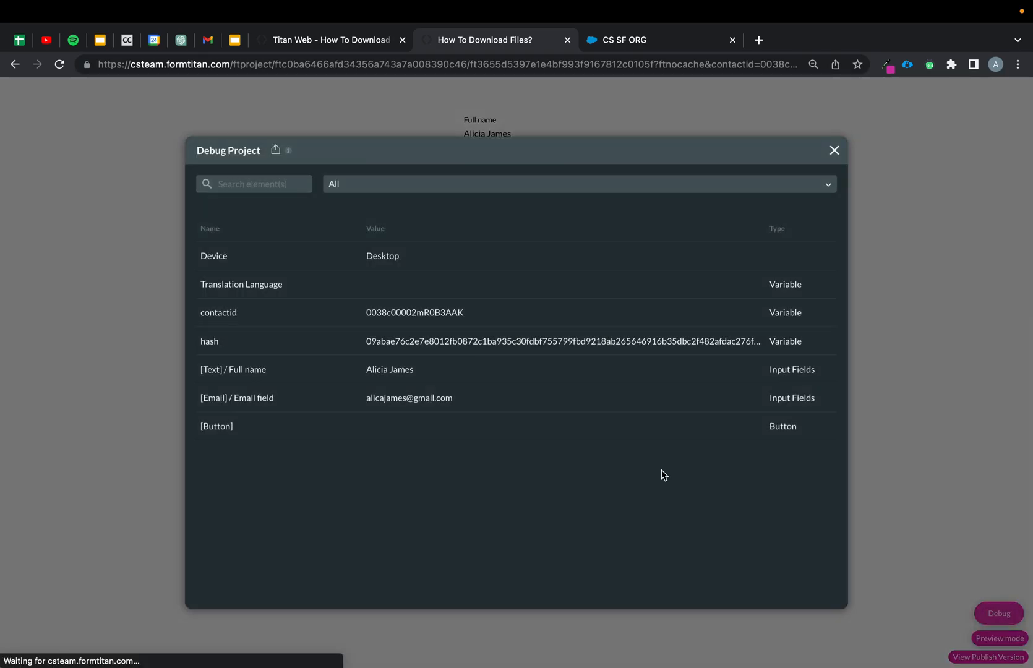
{"action": "left_click", "coordinate": [836, 152]}
Download the contact's files from the preview page and open the downloaded CV and SurfaceWork PDFs to check them, returning to the preview
{"action": "left_click", "coordinate": [576, 227]}
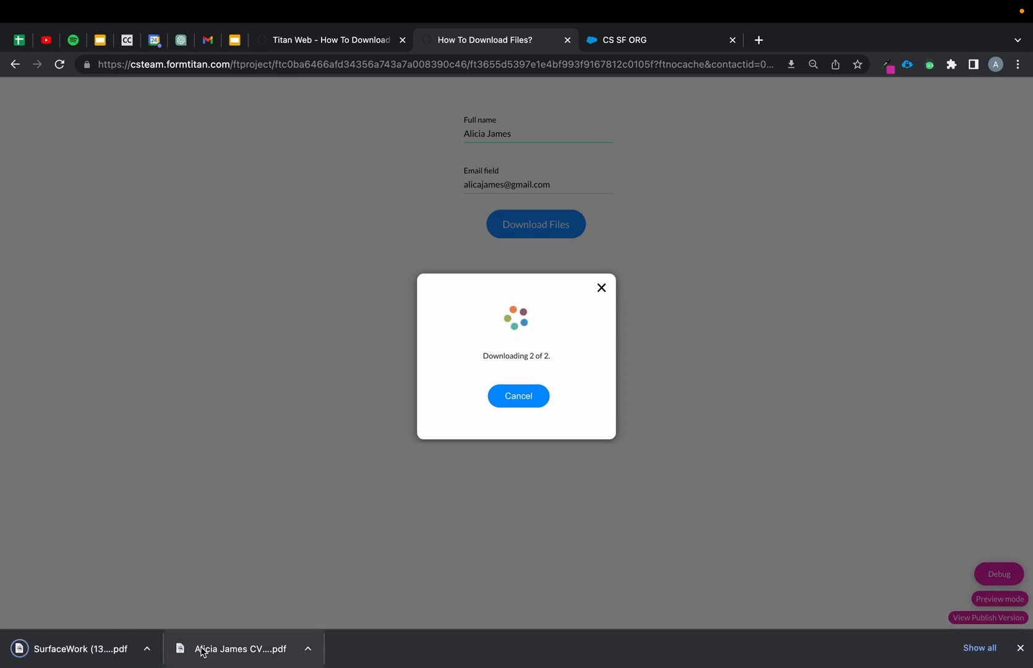
{"action": "left_click", "coordinate": [204, 648]}
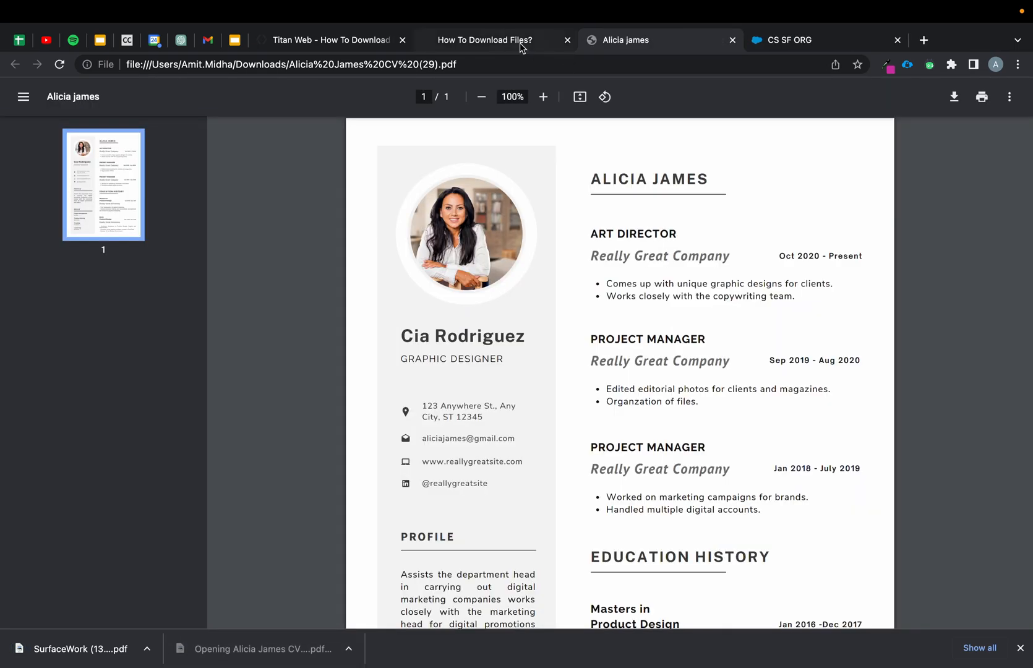
{"action": "left_click", "coordinate": [520, 44]}
{"action": "left_click", "coordinate": [99, 643]}
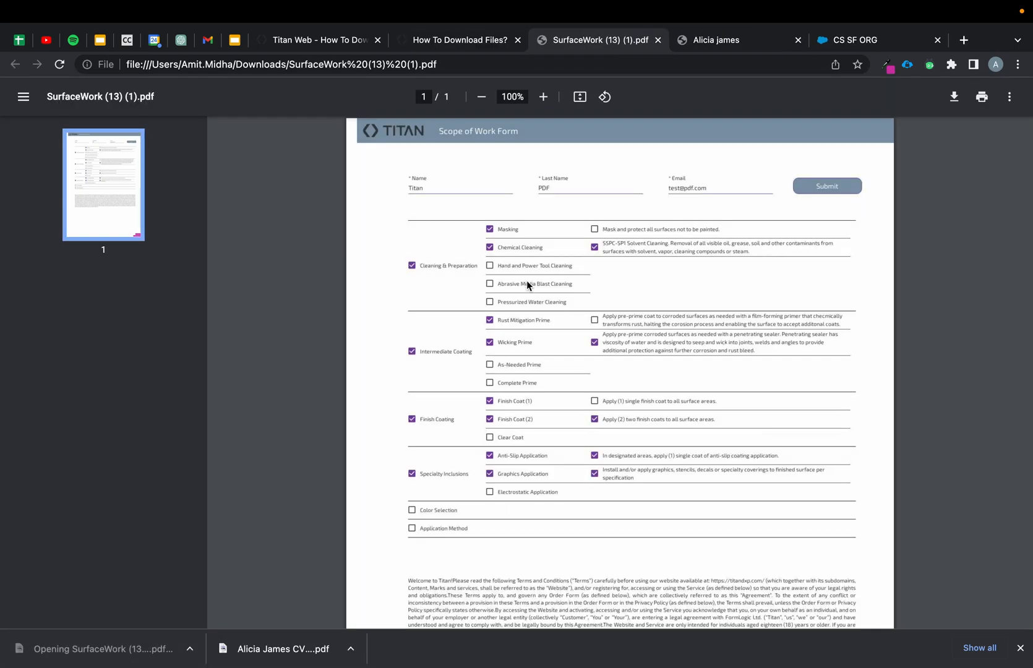
{"action": "left_click", "coordinate": [469, 55]}
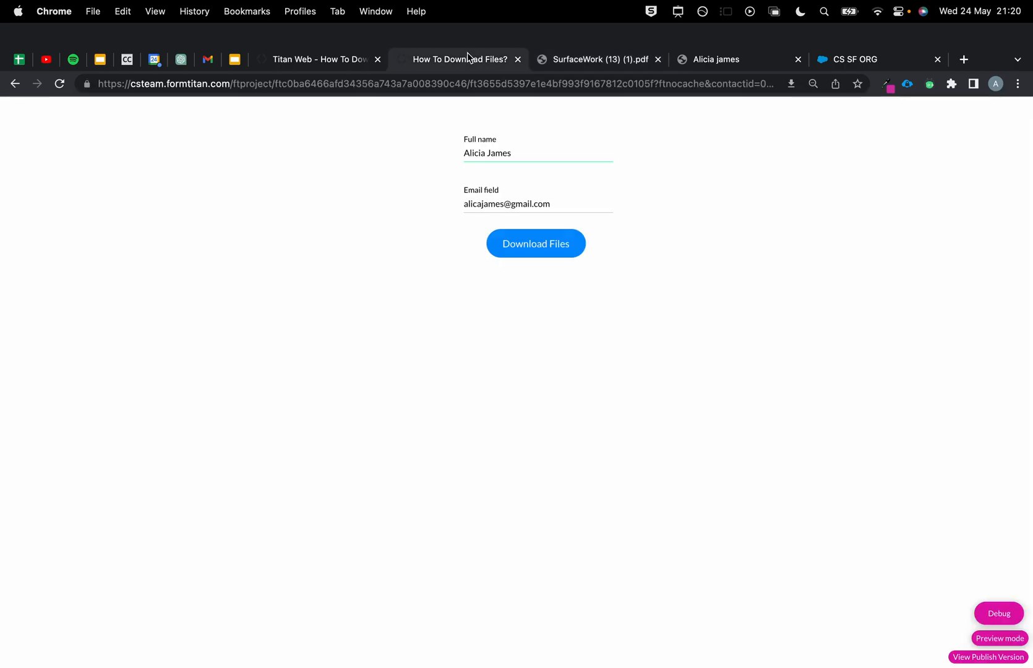